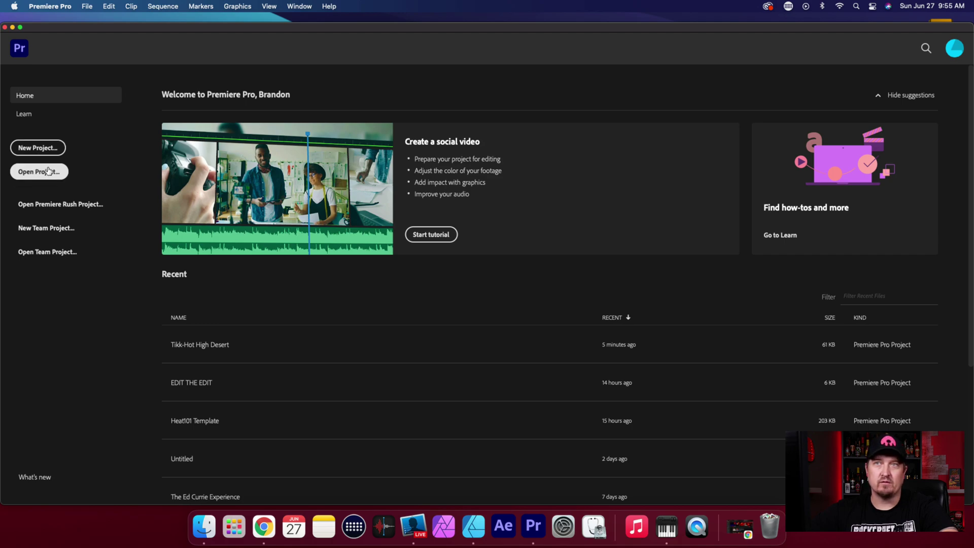
Create a new project named New Project with the default location and general settings.
left_click(45, 152)
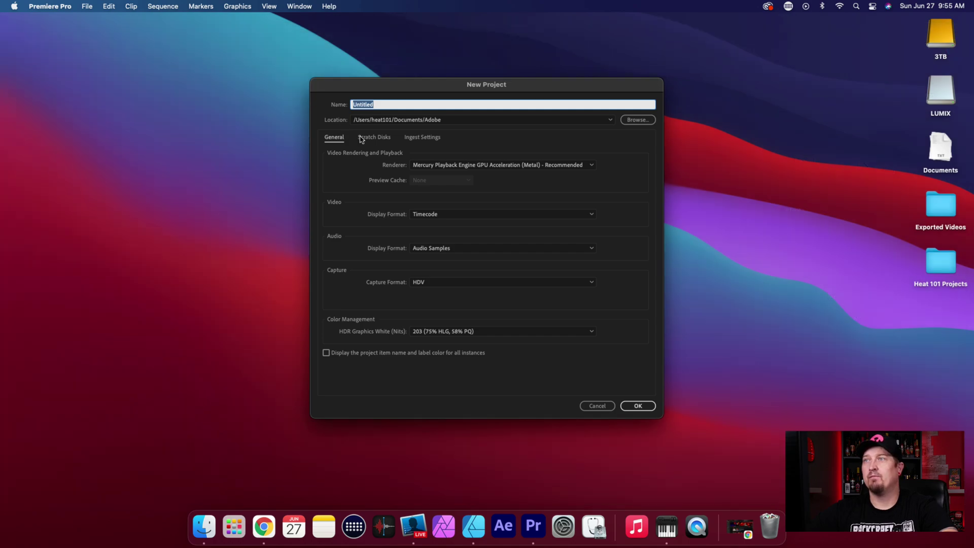
key("BackSpace")
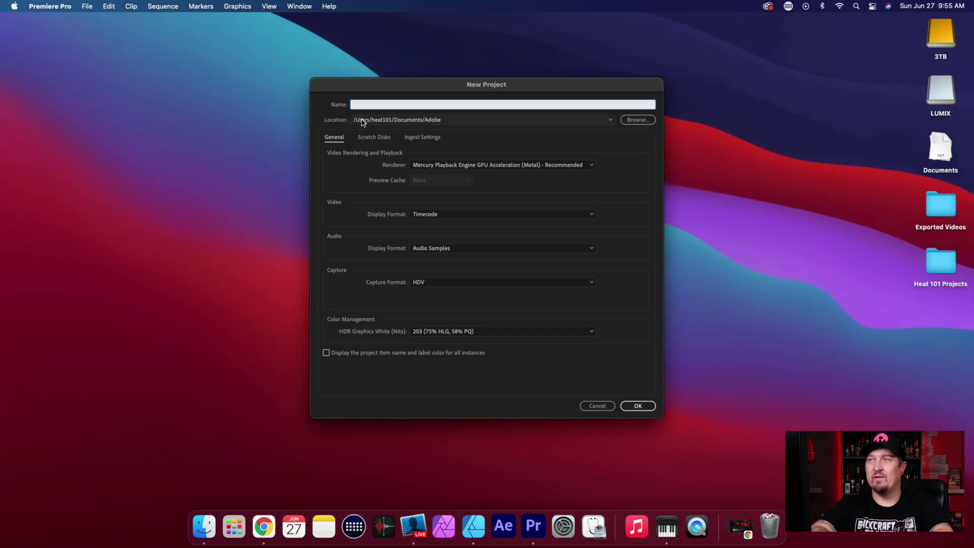
type("New Project")
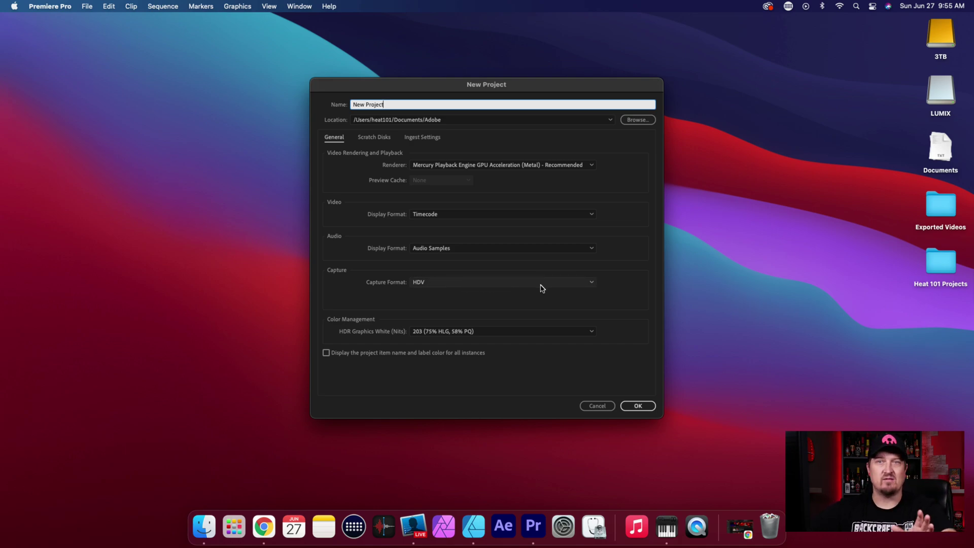
left_click(640, 406)
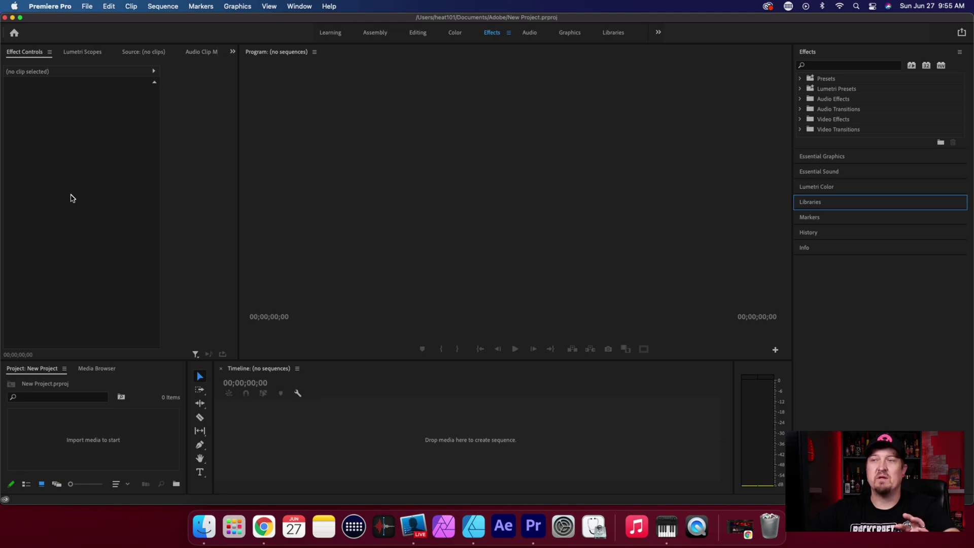
Widen the Effect Controls area slightly and import the Live Stream .mov recording from the Eccam Recordings folder.
left_click_drag(238, 158, 256, 172)
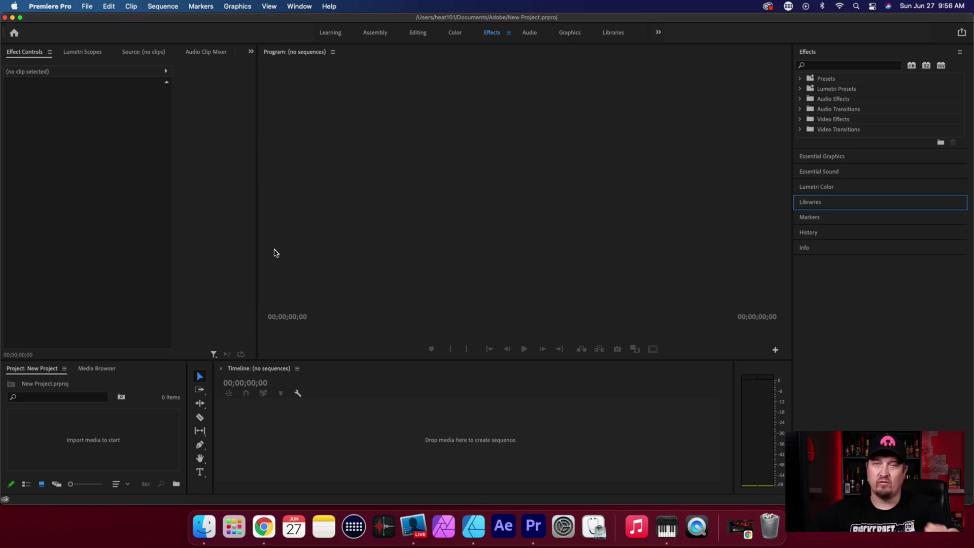
left_click(89, 435)
double_click(89, 435)
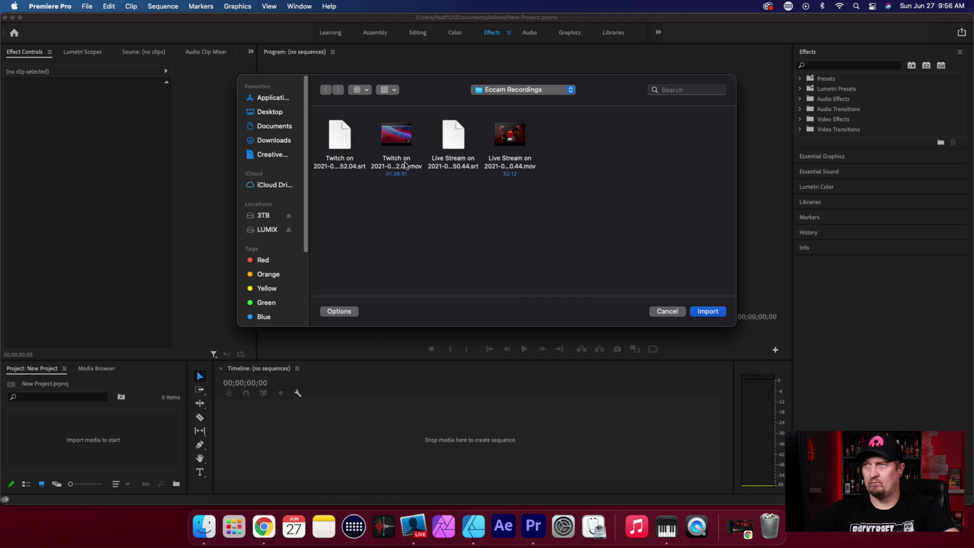
left_click(518, 144)
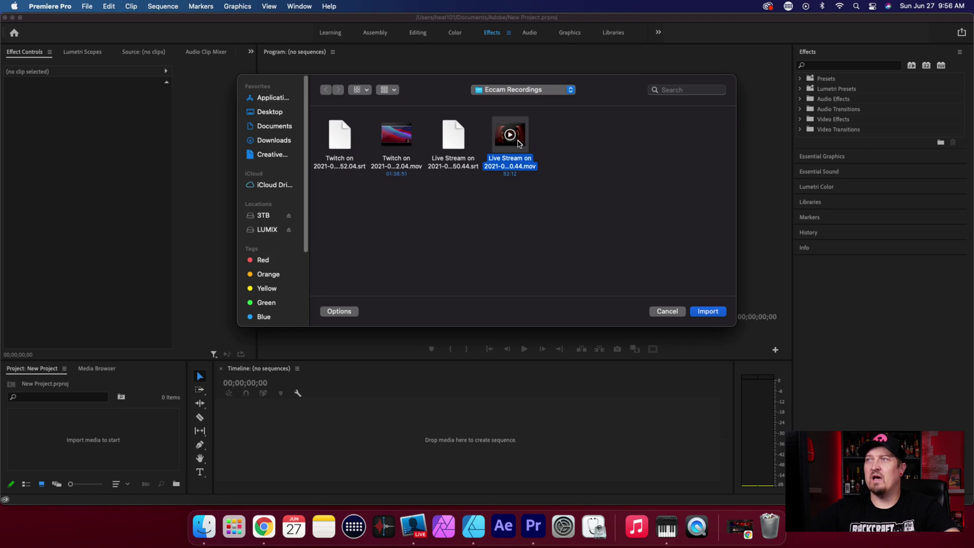
left_click(709, 312)
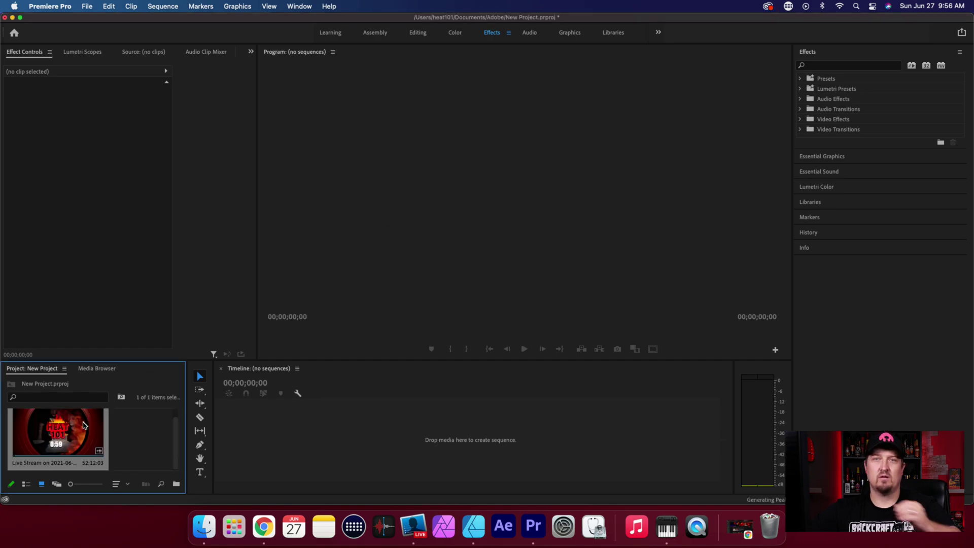
Create a sequence from the Live Stream clip, delete the clip from the timeline and place it at the start again.
left_click_drag(83, 425, 264, 435)
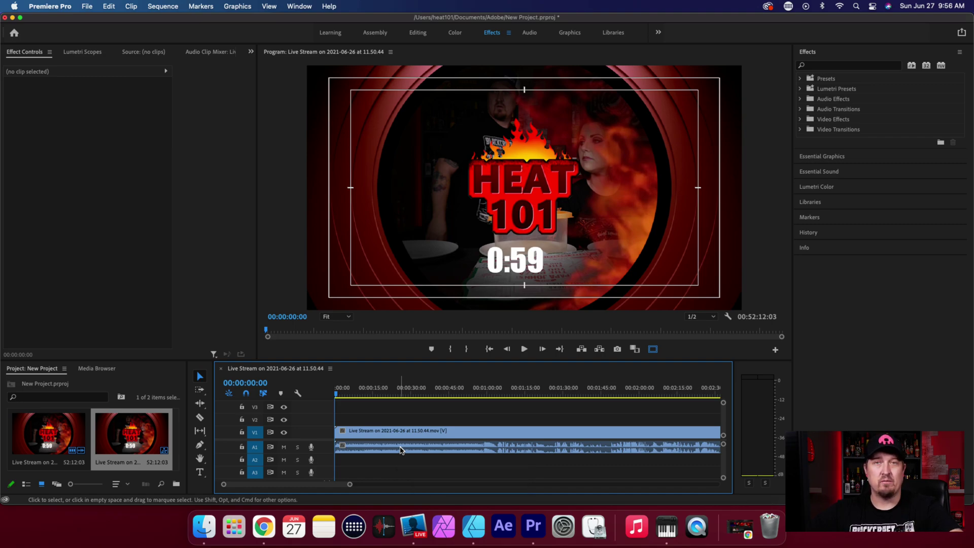
key("Delete")
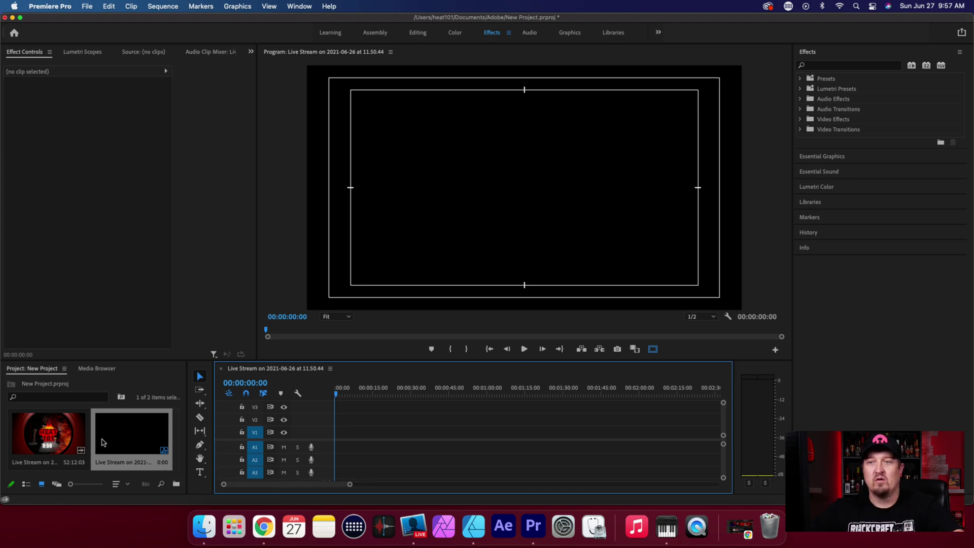
left_click_drag(53, 441, 336, 439)
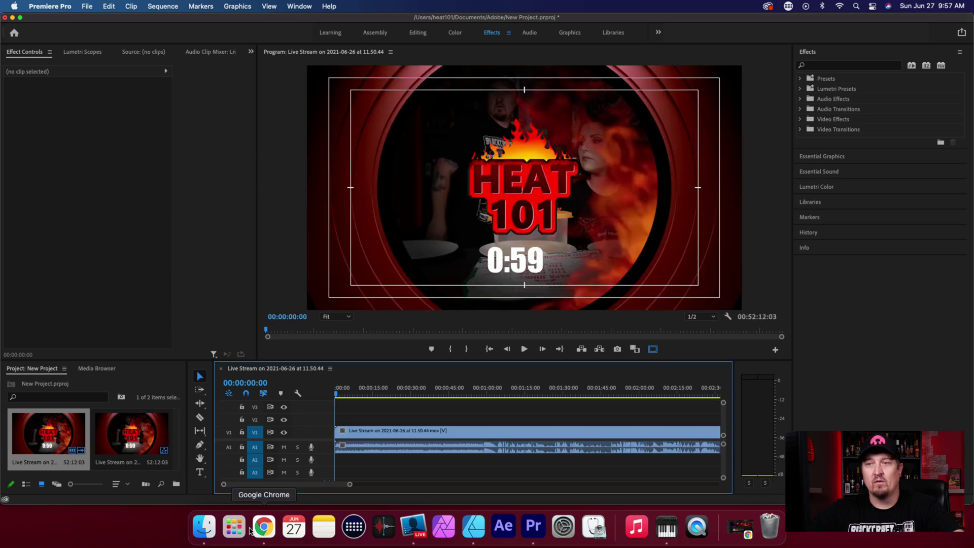
Select the sequence and the source clip in the project in turn, and play the opening of the countdown up to 00:00:12:16.
left_click(147, 446)
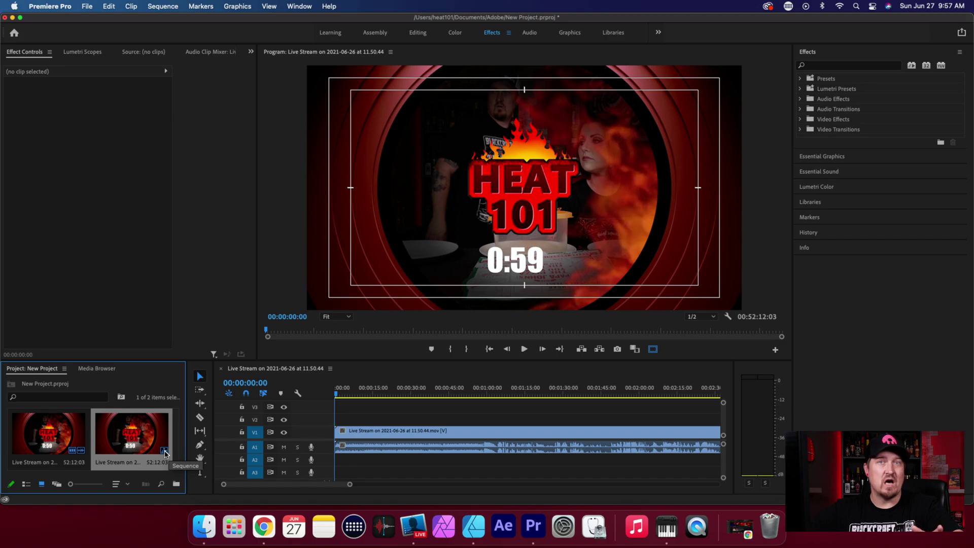
left_click(45, 446)
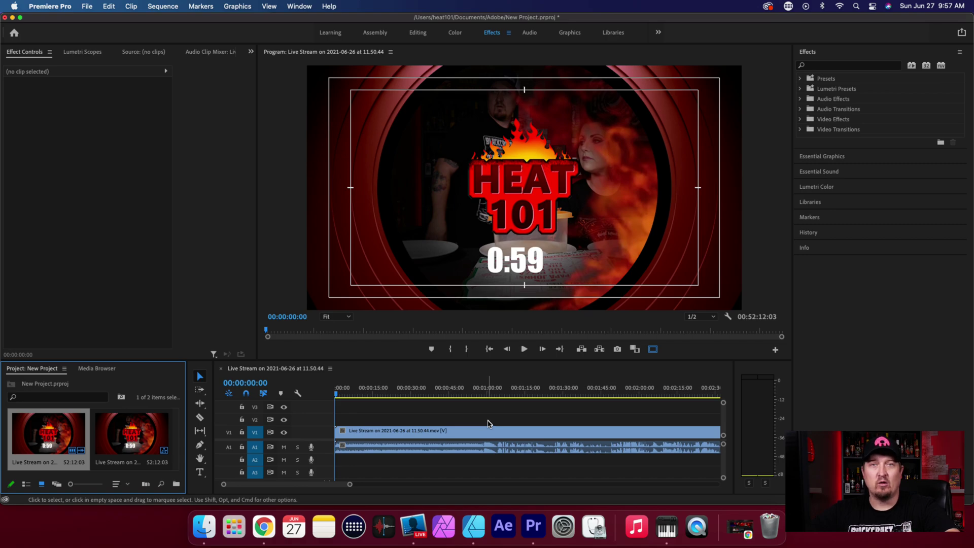
key("space")
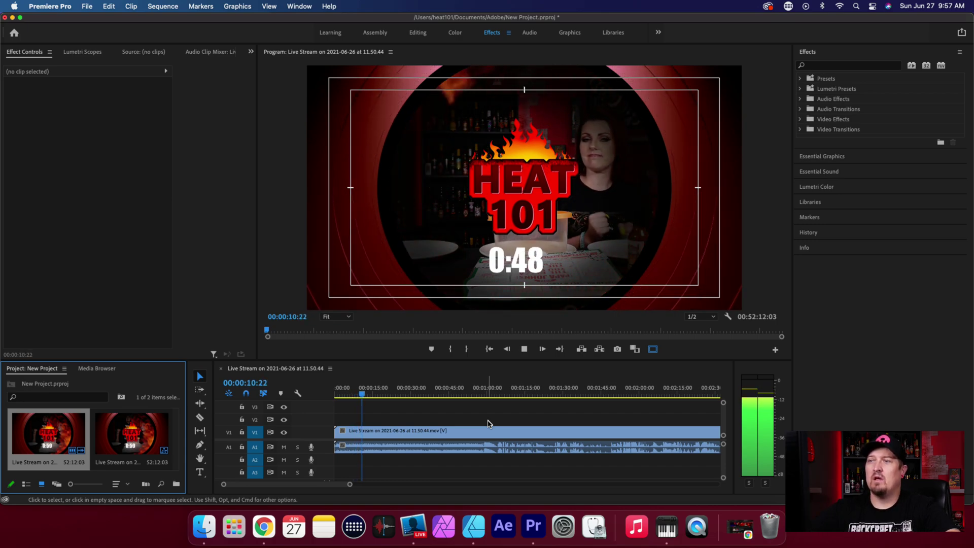
key("space")
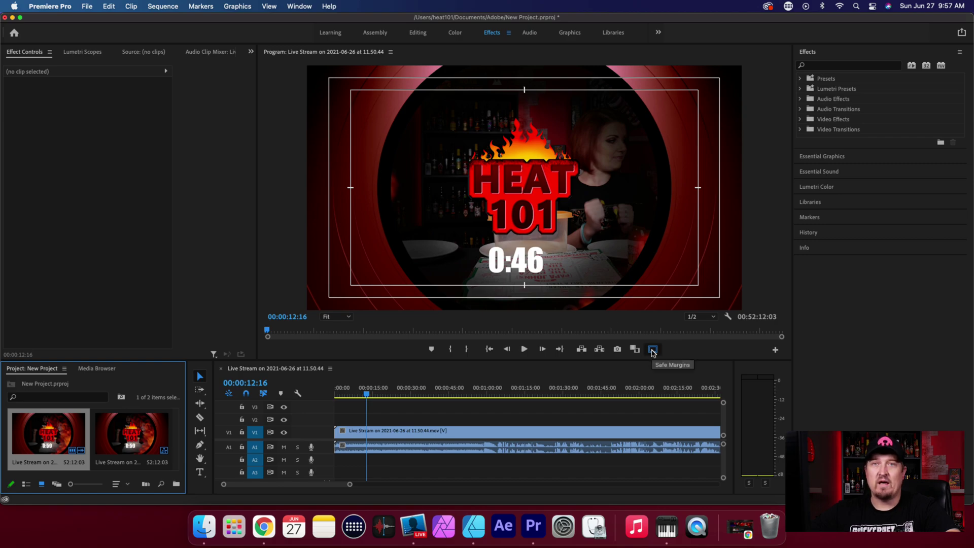
Add the Loop Playback control to the program monitor's controls, trying out Toggle Proxies and removing it again.
left_click(776, 350)
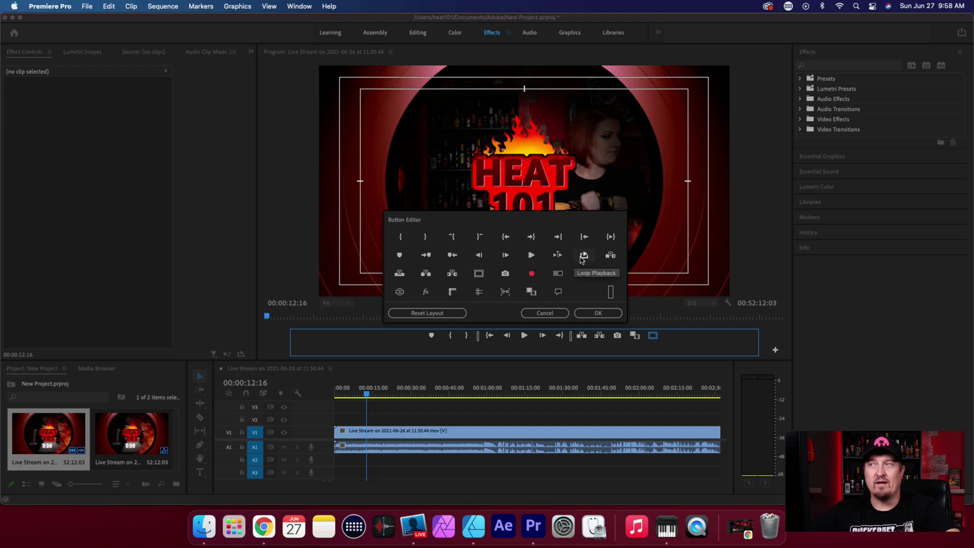
left_click_drag(583, 260, 680, 342)
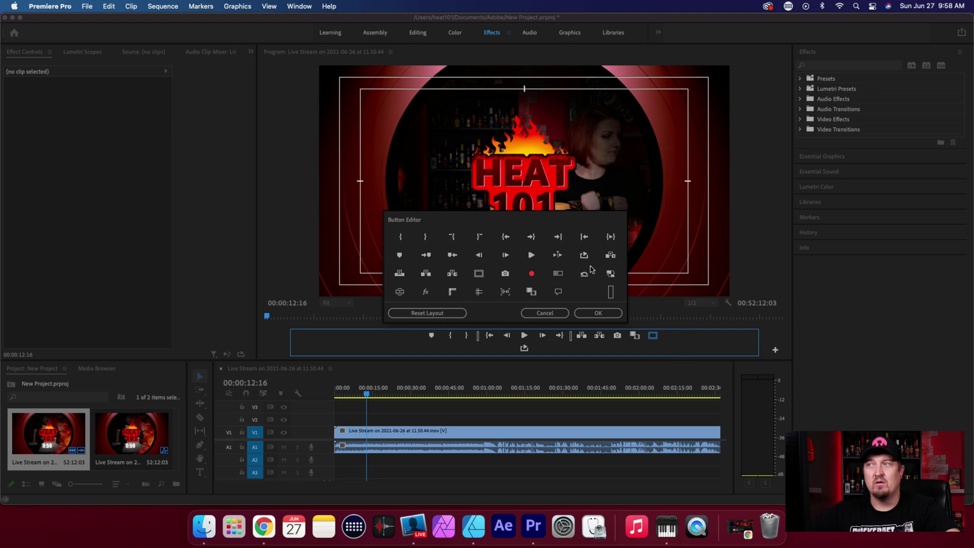
left_click_drag(608, 278, 683, 340)
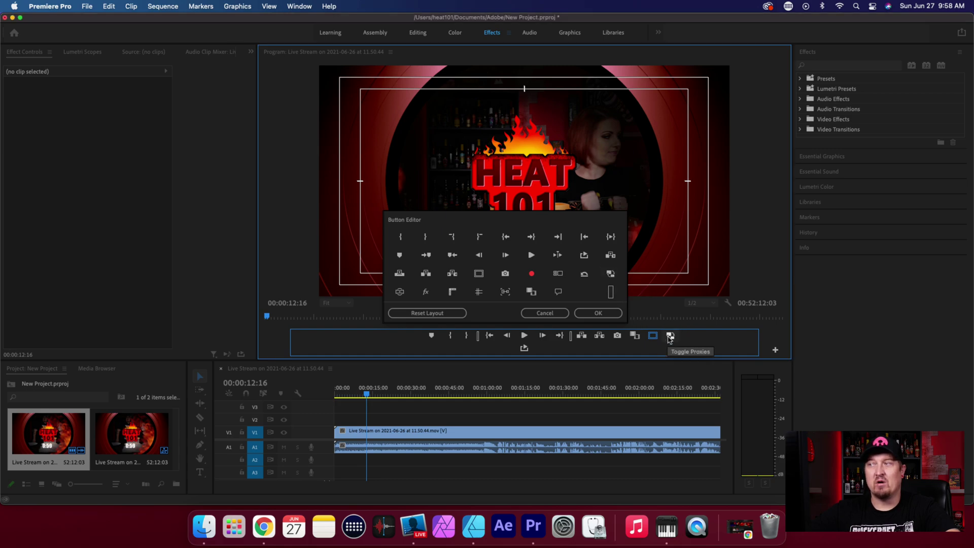
left_click_drag(670, 337, 640, 321)
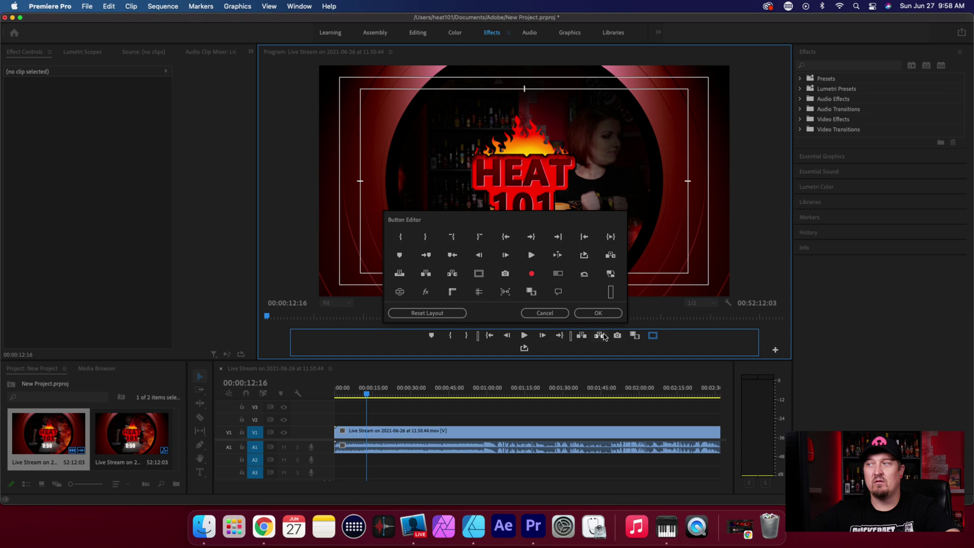
left_click(599, 313)
Turn the program monitor's safe margins off and on again.
left_click(653, 336)
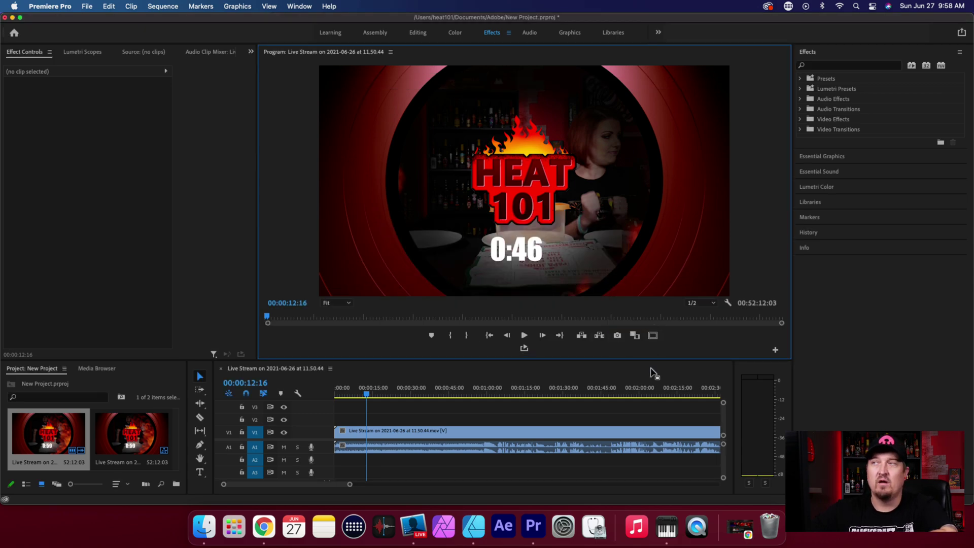
left_click(653, 335)
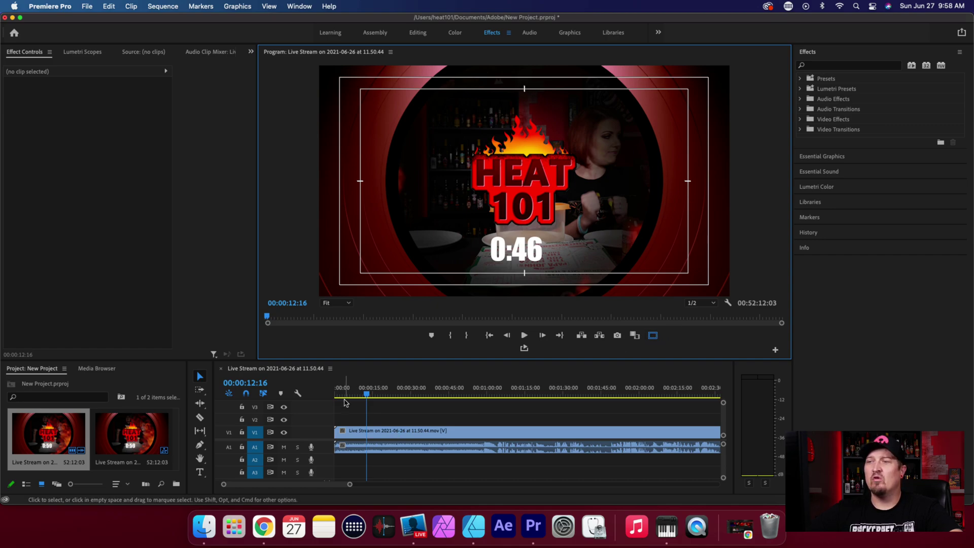
Scrub through the countdown on the timeline to its end at 00:00:58:19.
left_click(370, 394)
left_click_drag(371, 396, 435, 422)
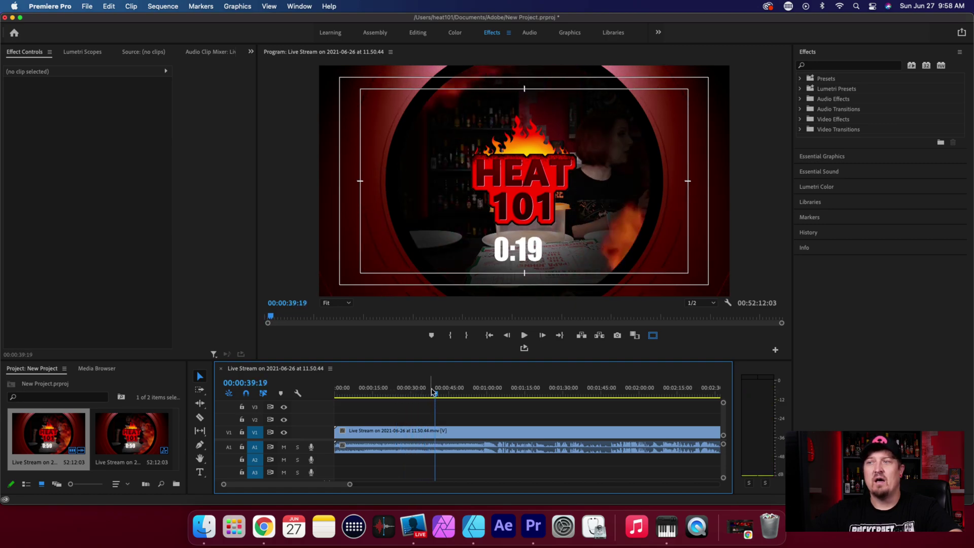
left_click(345, 394)
left_click_drag(345, 394, 481, 447)
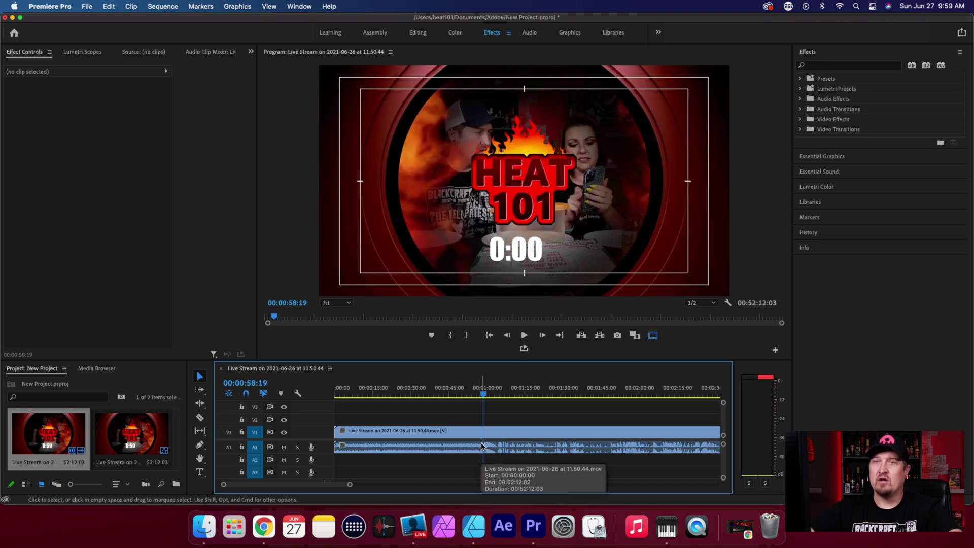
Advance the playhead frame by frame to 00:00:59:04 and split the Live Stream clip there with the Razor tool.
key("Right")
key("Right")
key("Right")
key("Right")
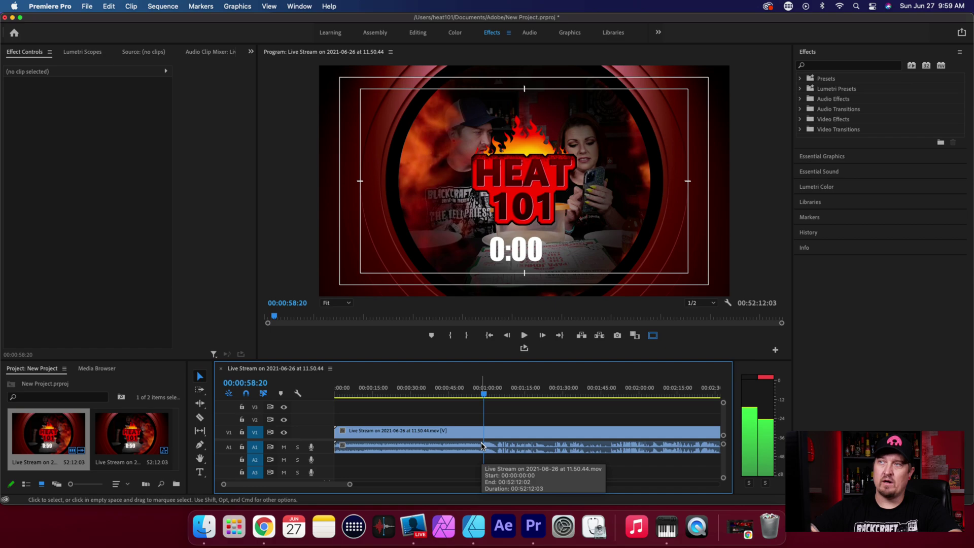
key("Right")
key("Right")
key("Right")
key("Right")
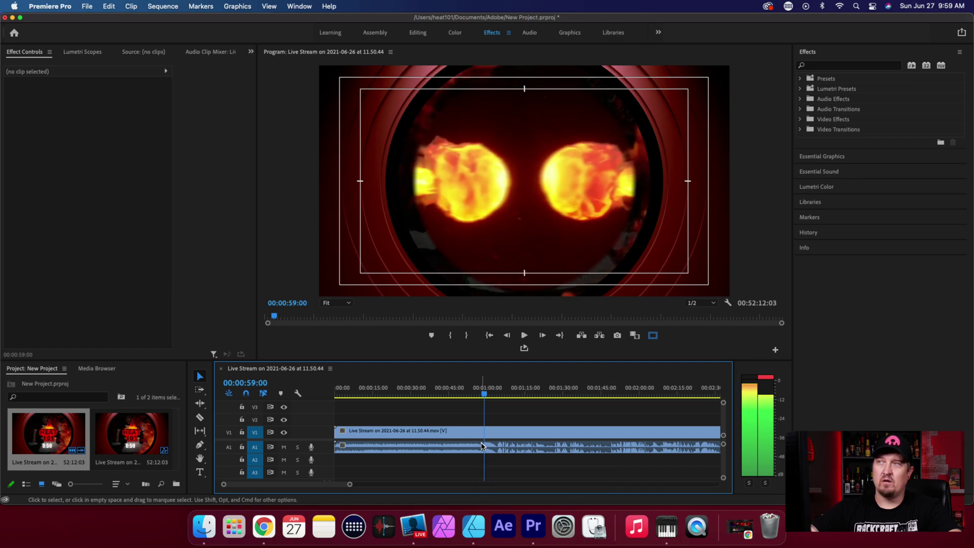
key("Right")
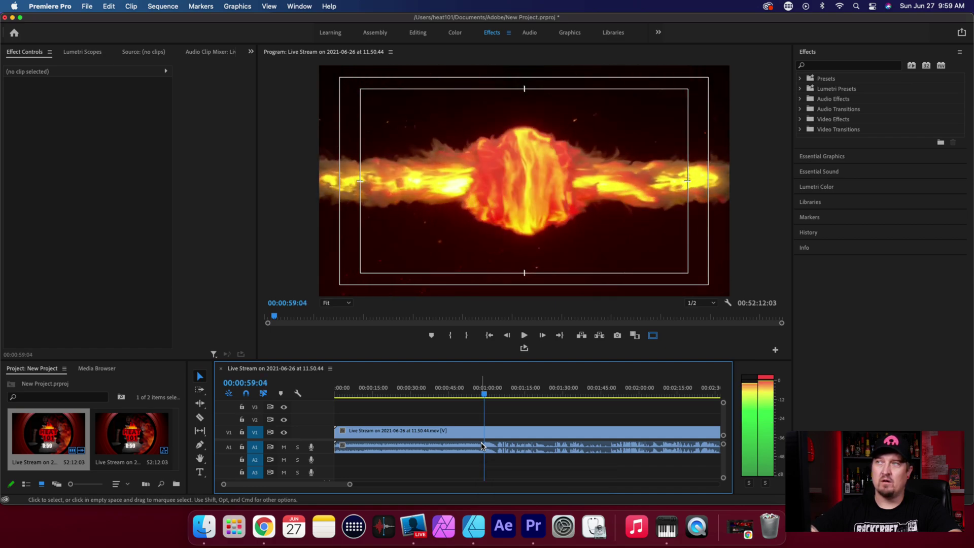
left_click(200, 417)
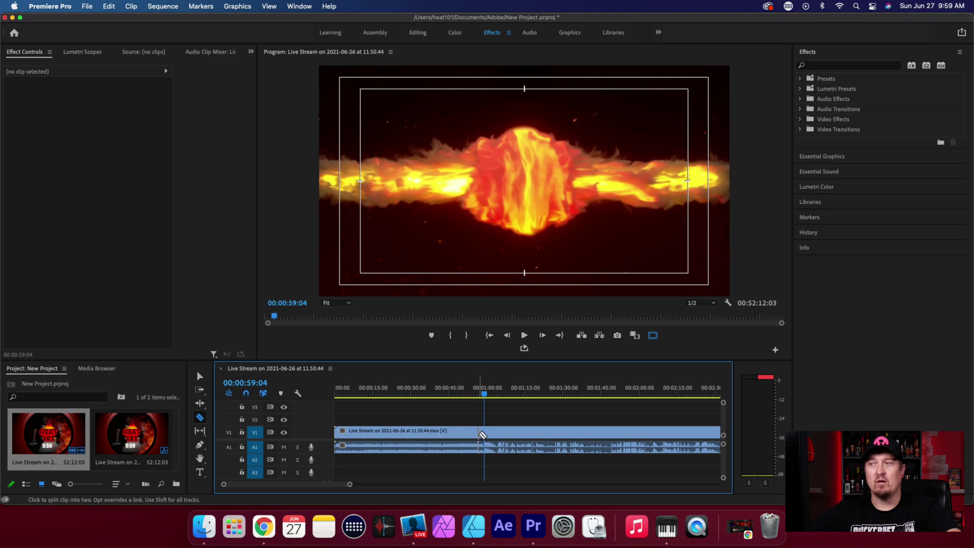
left_click(488, 431)
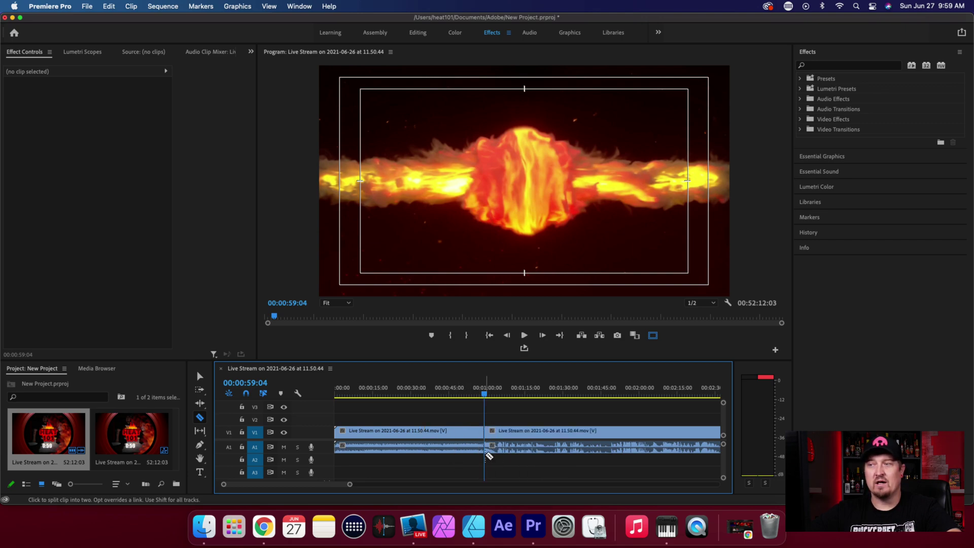
Move the playhead to 00:01:08:05 and clear the countdown segment before the cut from the timeline.
left_click(507, 393)
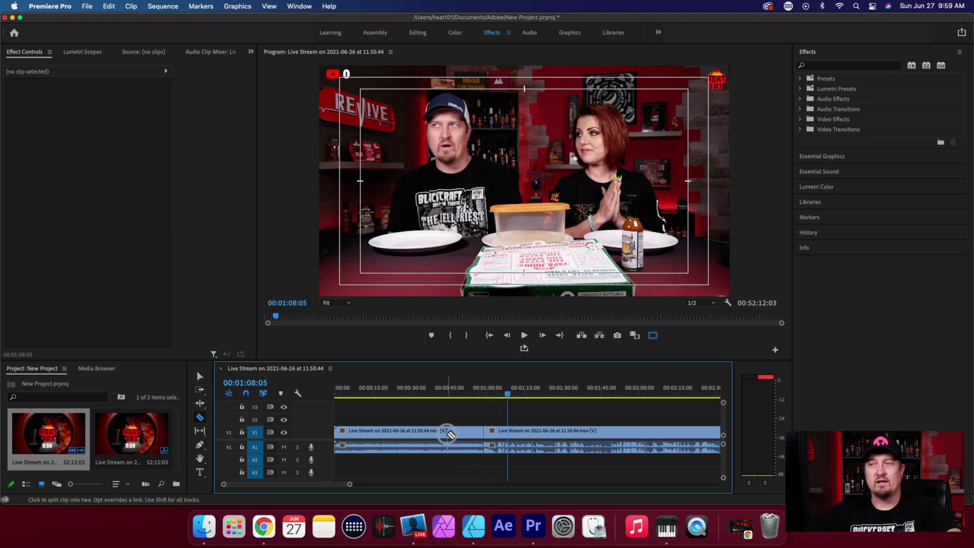
right_click(447, 435)
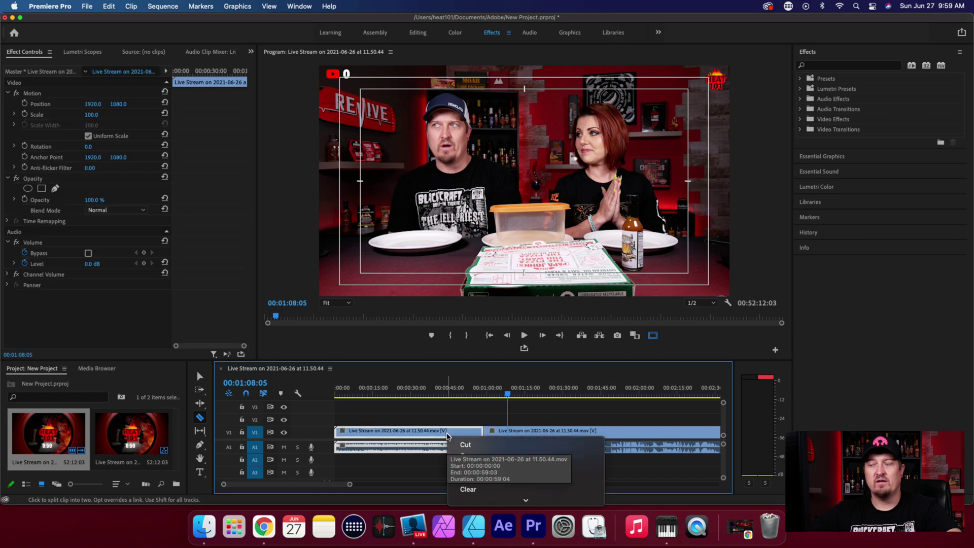
left_click(485, 490)
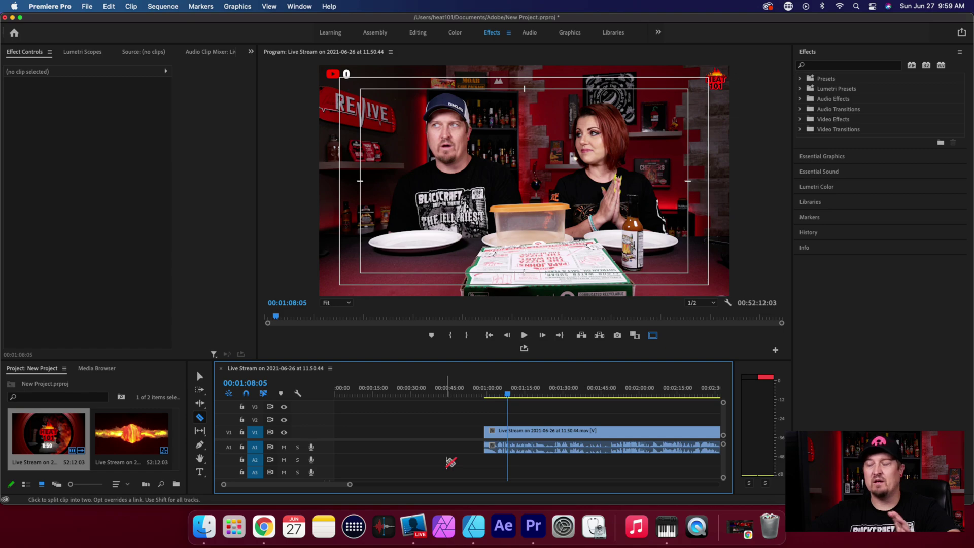
Split the remaining Live Stream clip at about 00:02:27 and select the segment before the new cut.
mouse_move(351, 486)
left_mouse_down()
mouse_move(365, 488)
mouse_move(307, 493)
mouse_move(608, 499)
mouse_move(243, 483)
mouse_move(285, 493)
mouse_move(647, 497)
mouse_move(298, 488)
mouse_move(347, 484)
left_mouse_up()
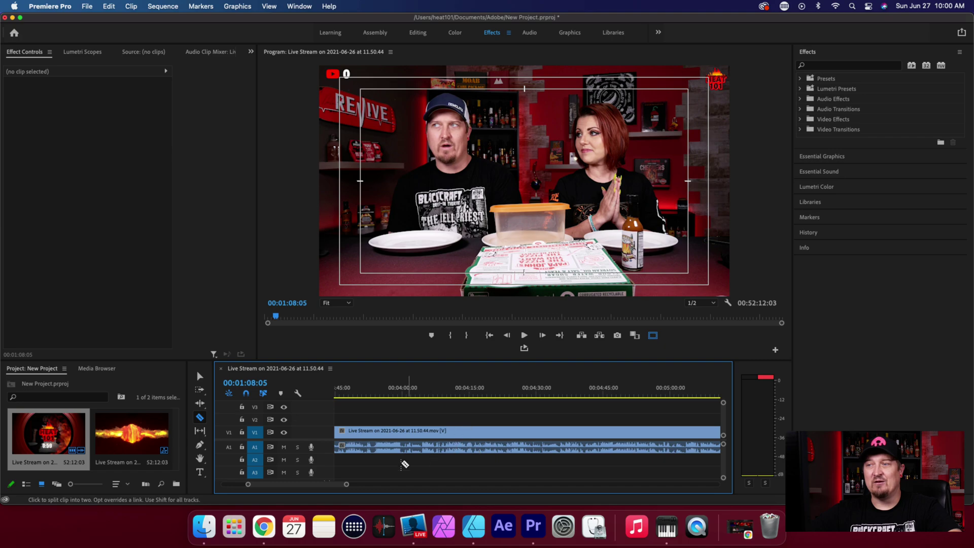
left_click(426, 433)
left_click_drag(346, 484, 274, 488)
left_click(455, 433)
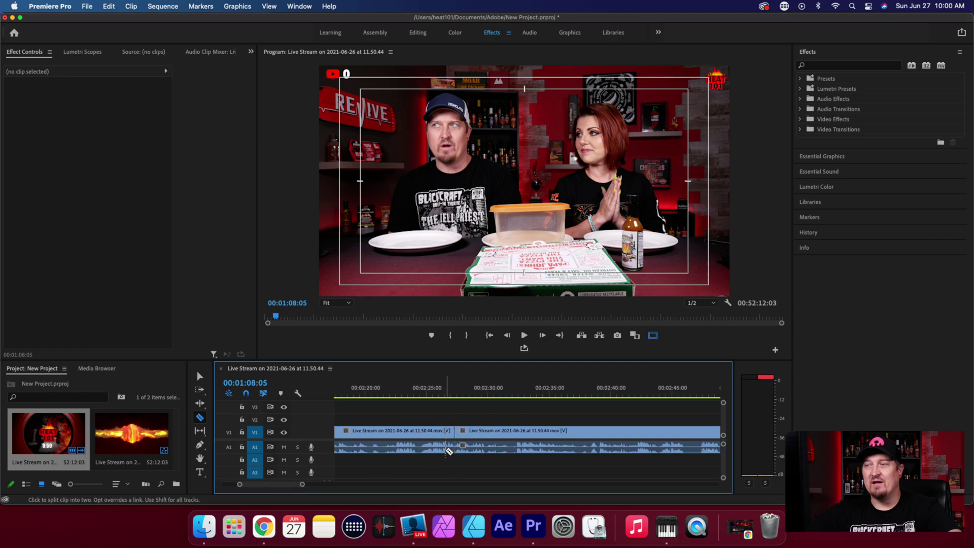
right_click(391, 443)
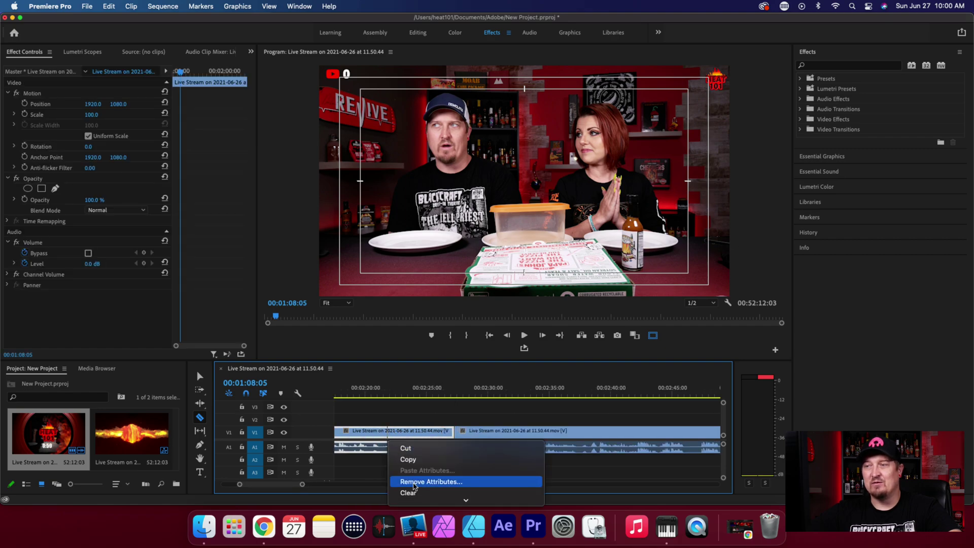
left_click(412, 411)
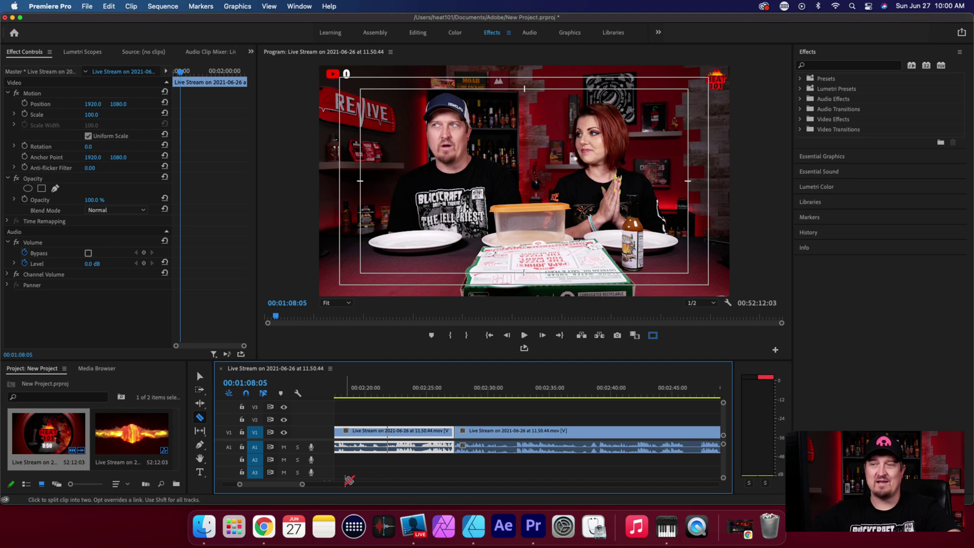
Clear the selected Live Stream segment before the cut at about 00:02:27 from the timeline.
left_click_drag(302, 488, 276, 487)
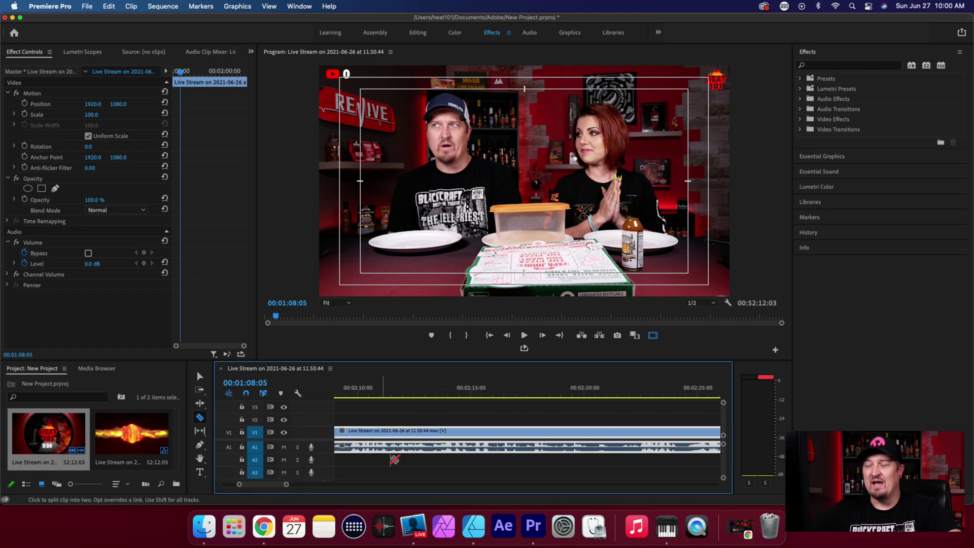
right_click(471, 435)
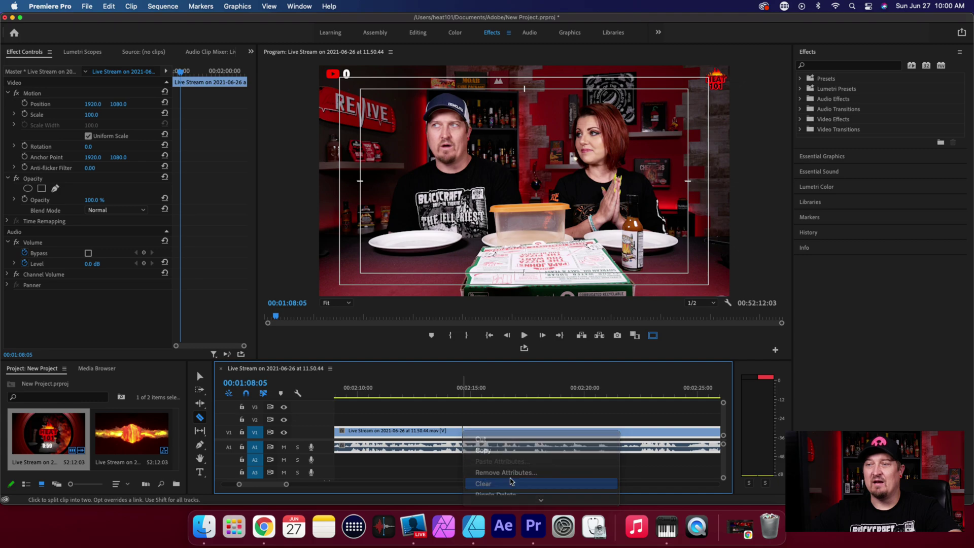
left_click(487, 483)
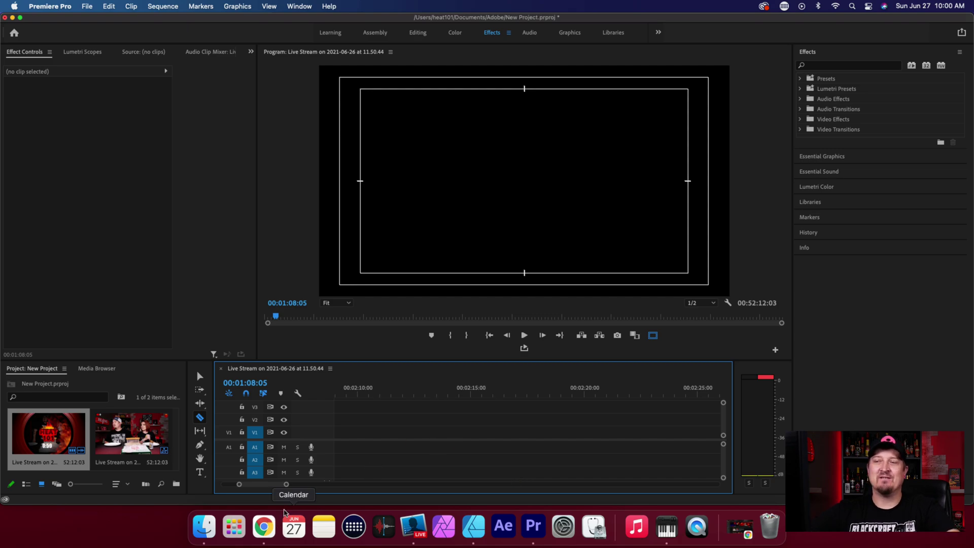
left_click(286, 486)
left_click_drag(286, 488, 449, 500)
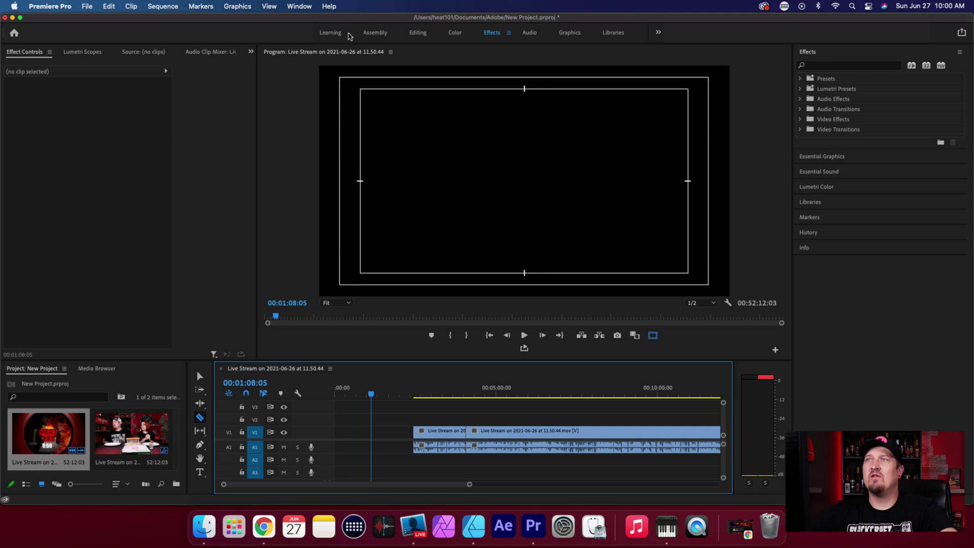
Examine the Learning and Assembly workspaces, shifting the divider between the program monitor and the timeline in Assembly.
left_click(330, 34)
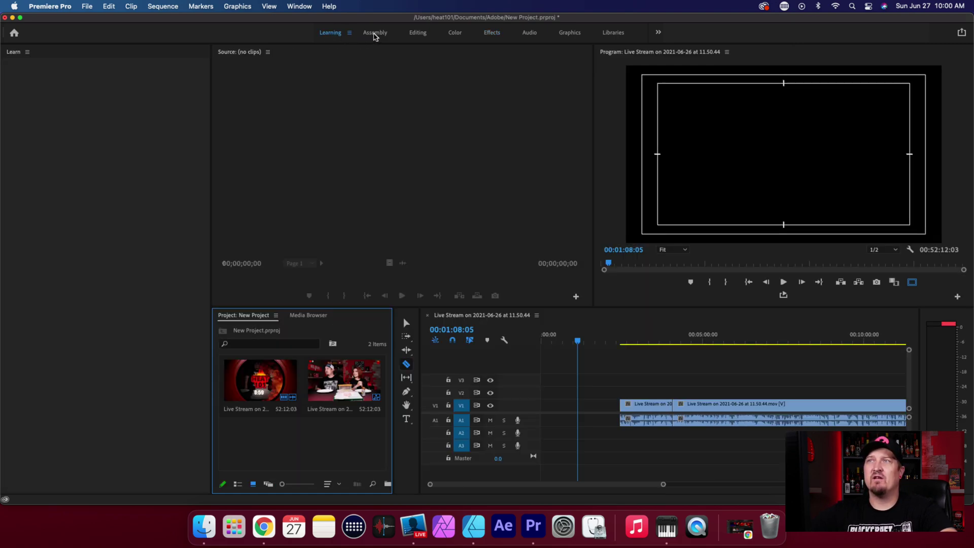
mouse_move(136, 231)
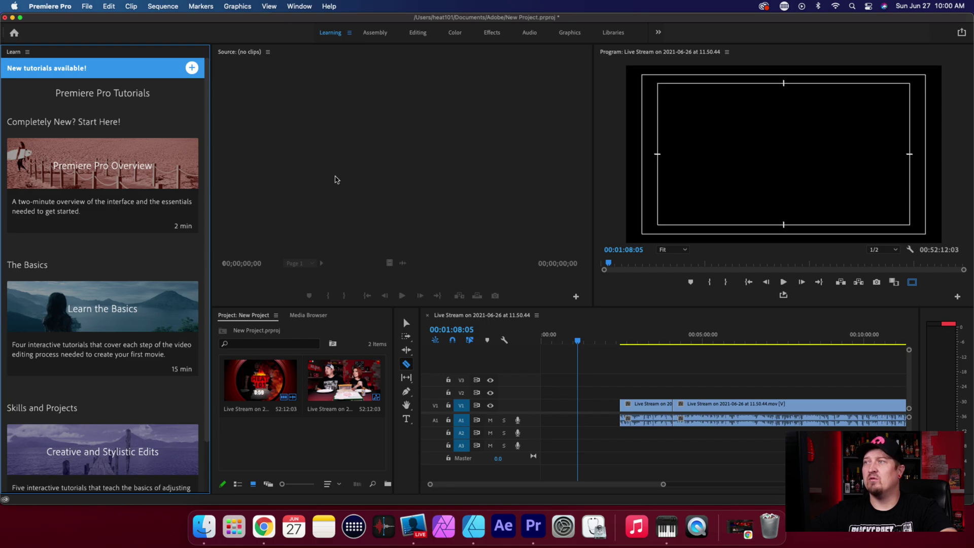
left_click(373, 33)
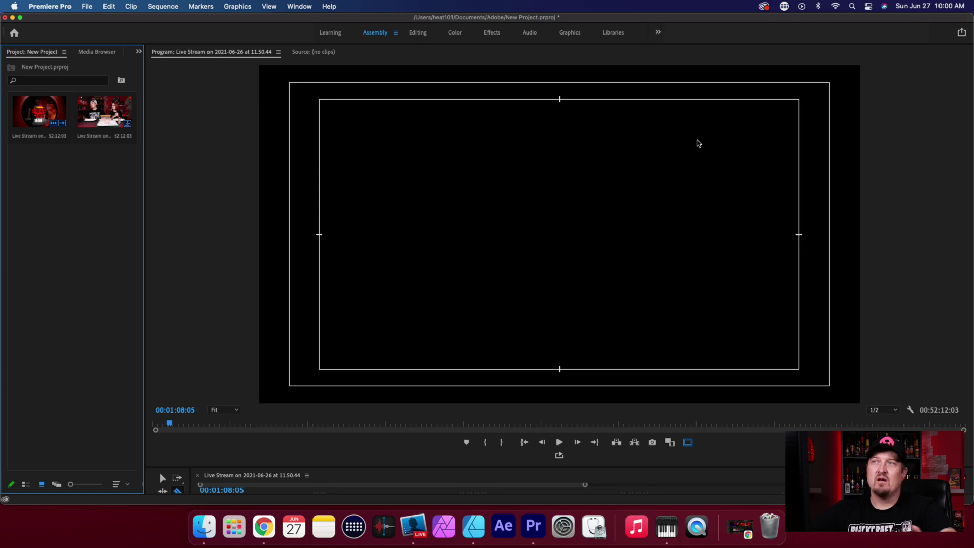
left_click(348, 463)
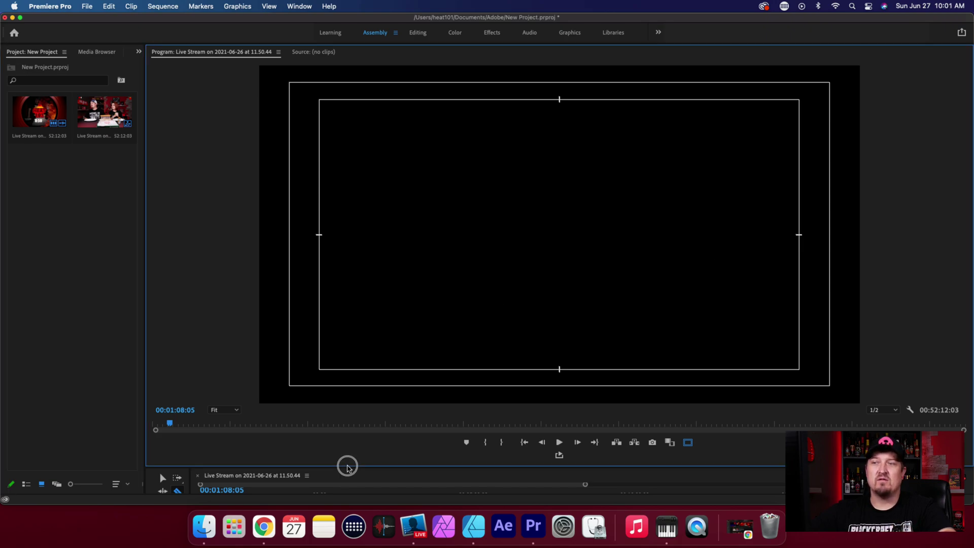
mouse_move(350, 471)
left_mouse_down()
mouse_move(372, 336)
mouse_move(354, 479)
left_mouse_up()
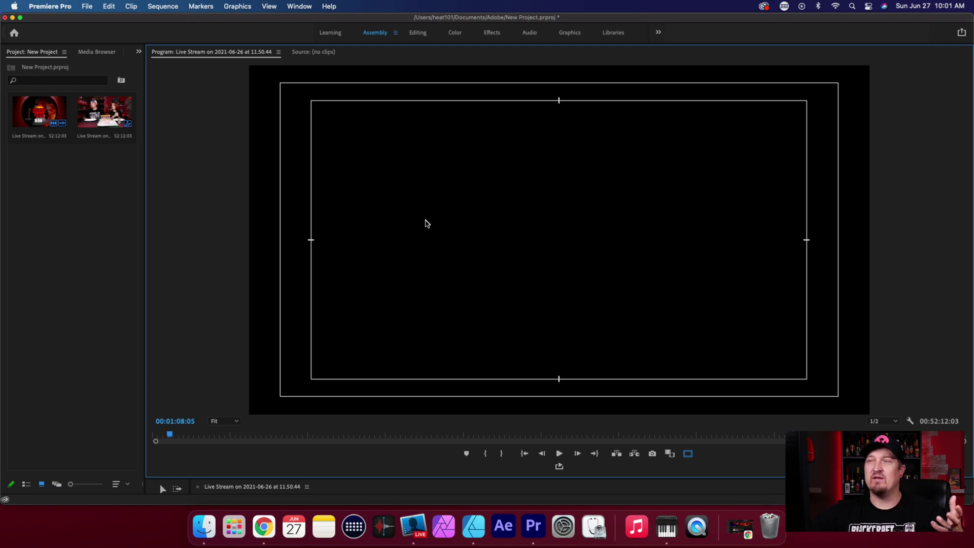
Compare the Editing, Effects, Graphics, Color, Audio and Libraries workspaces, ending back in the Effects workspace.
left_click(418, 33)
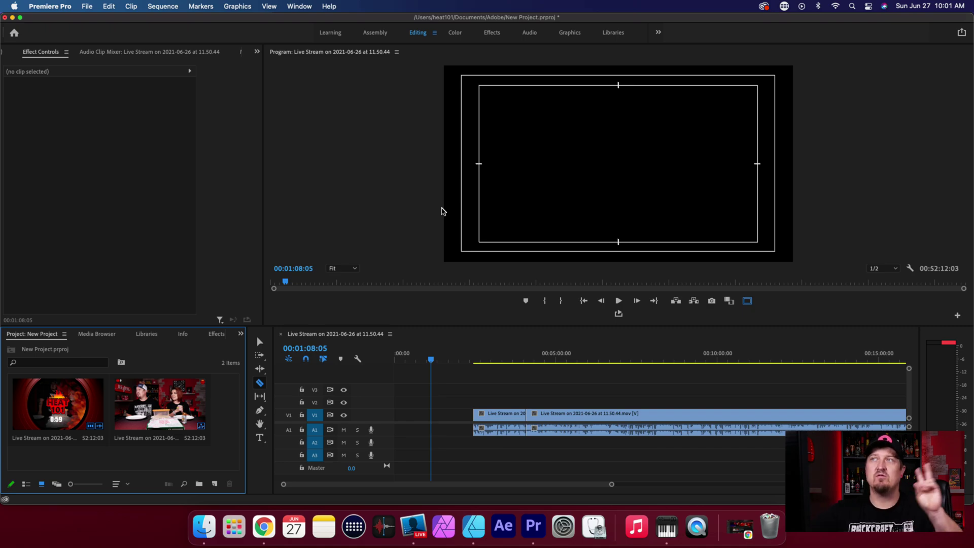
left_click(495, 35)
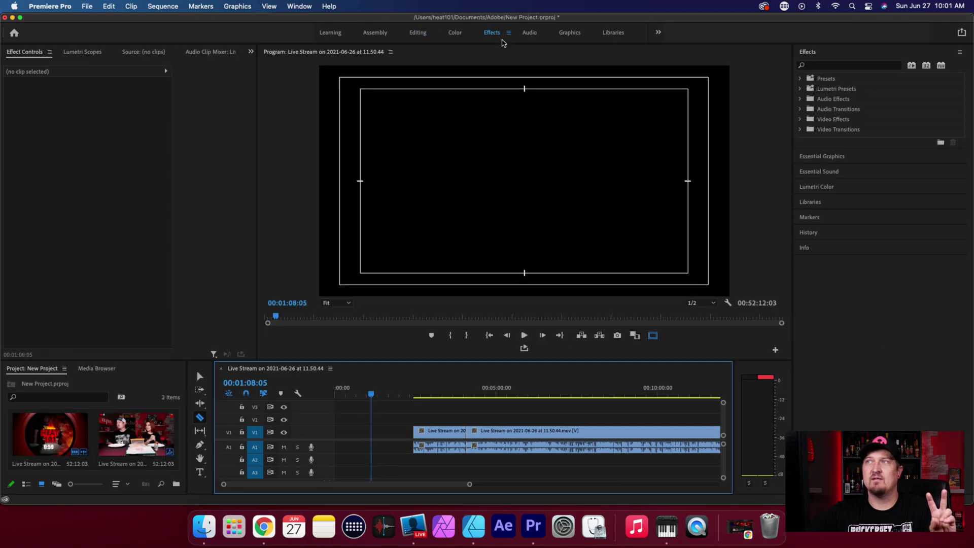
left_click(569, 33)
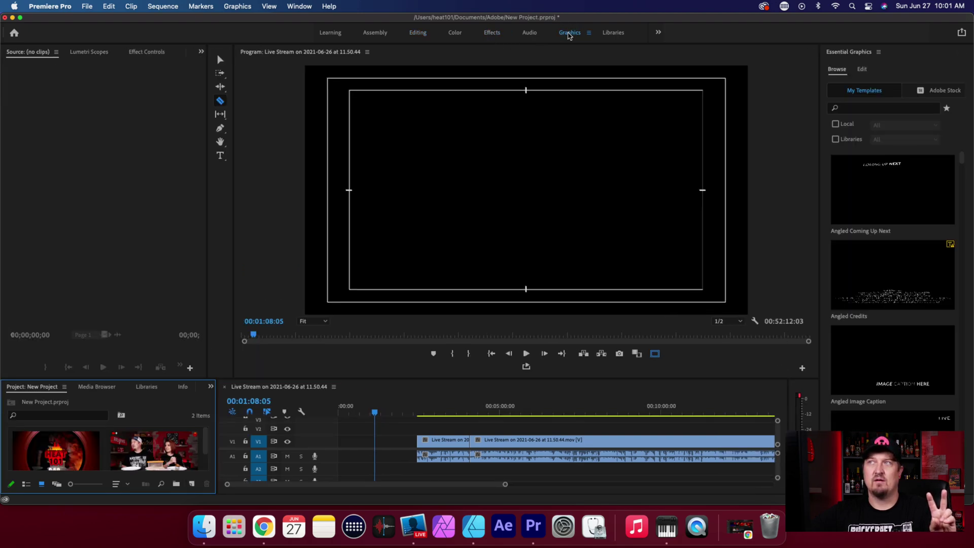
left_click(457, 33)
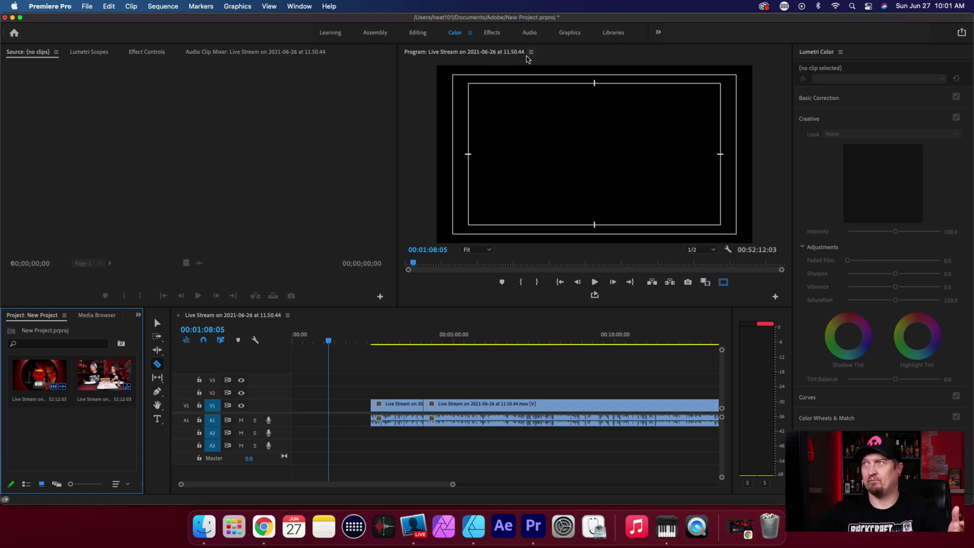
left_click(529, 33)
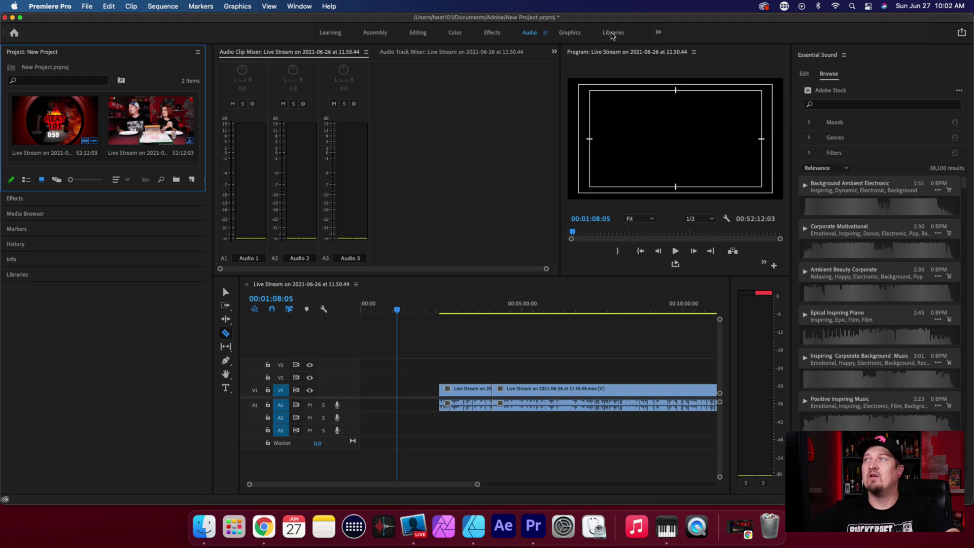
left_click(613, 33)
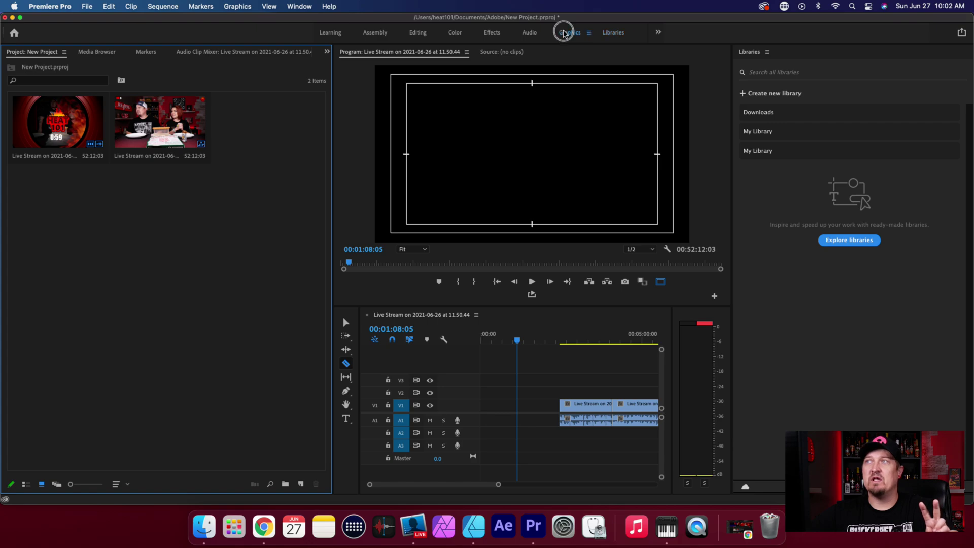
left_click(568, 33)
left_click(495, 33)
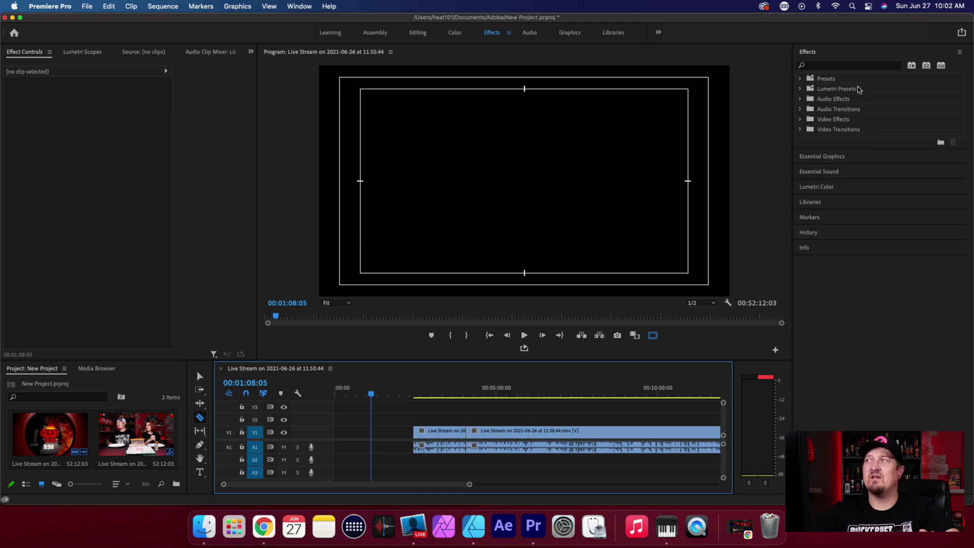
Browse the Essential Graphics templates and place Angled Coming Up Next on V2 at about 00:05:09, above the Live Stream clip.
left_click(830, 158)
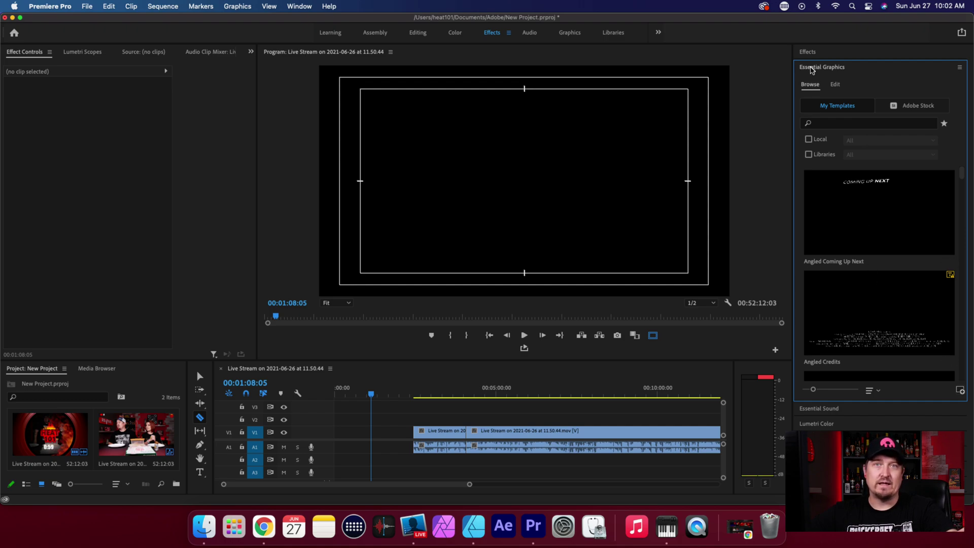
mouse_move(878, 223)
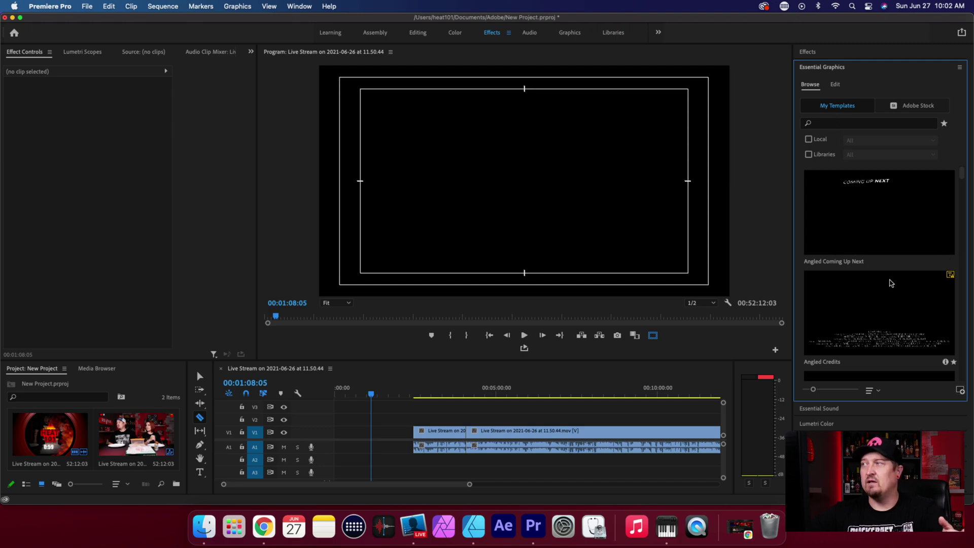
scroll(892, 282, "down", 5)
scroll(890, 282, "down", 8)
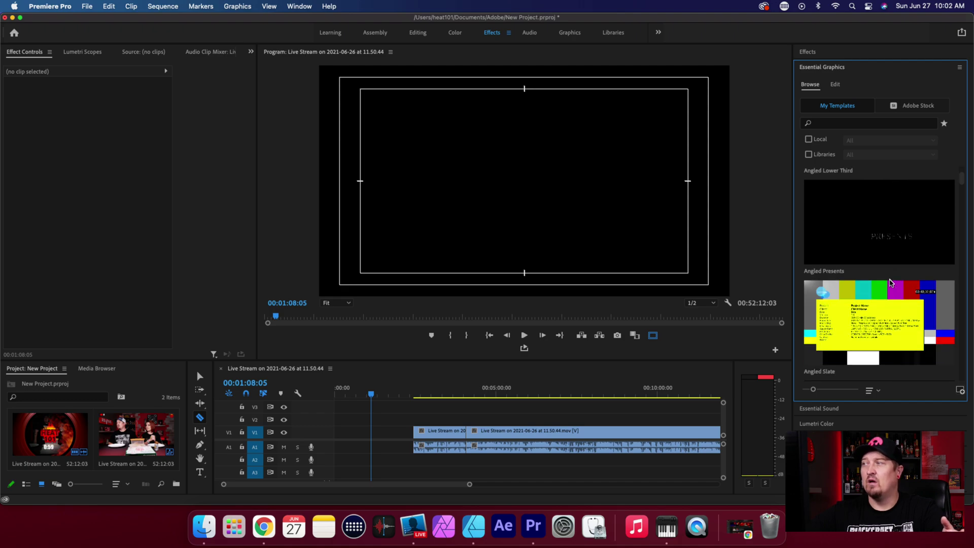
scroll(891, 283, "down", 10)
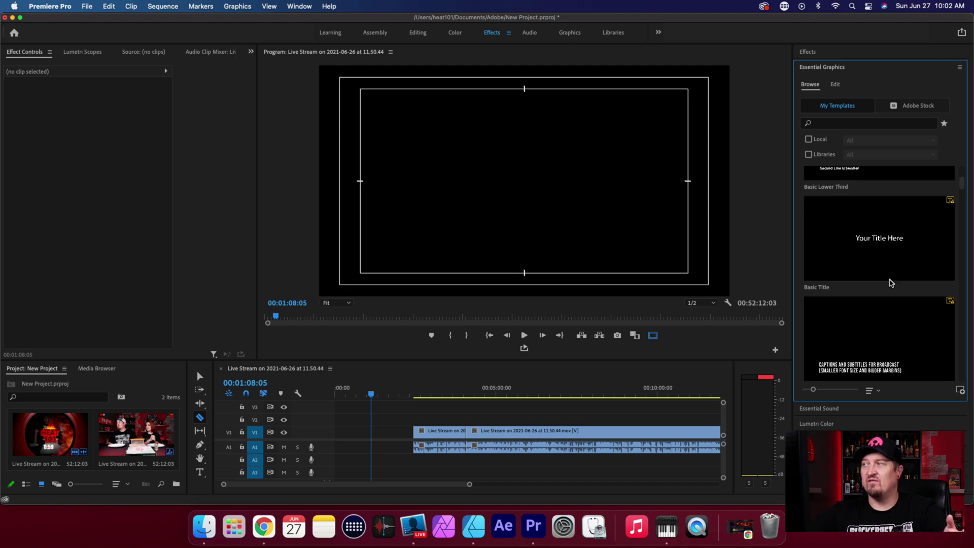
scroll(891, 282, "up", 15)
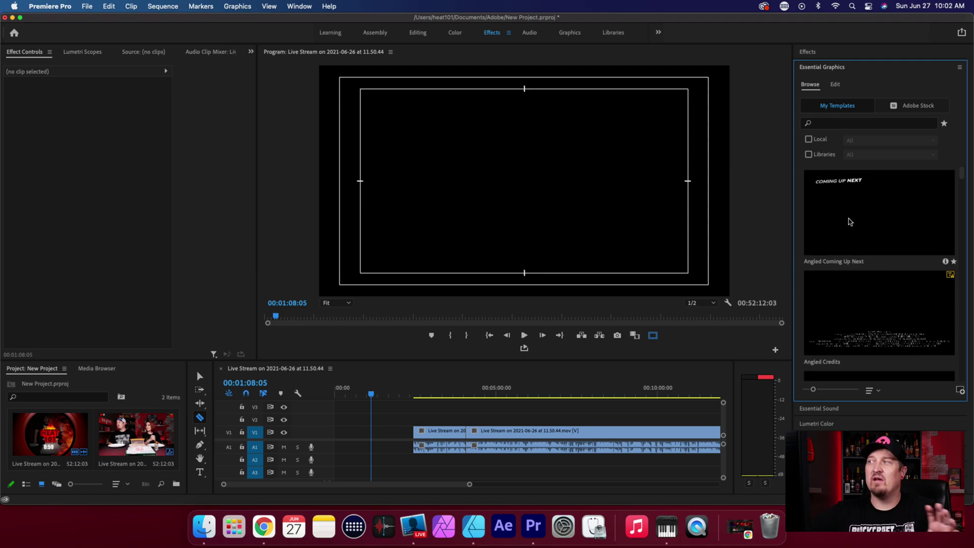
left_click_drag(851, 211, 502, 418)
Move the playhead to 00:05:11:11, over the COMING UP NEXT graphic, to preview the title.
left_click(500, 394)
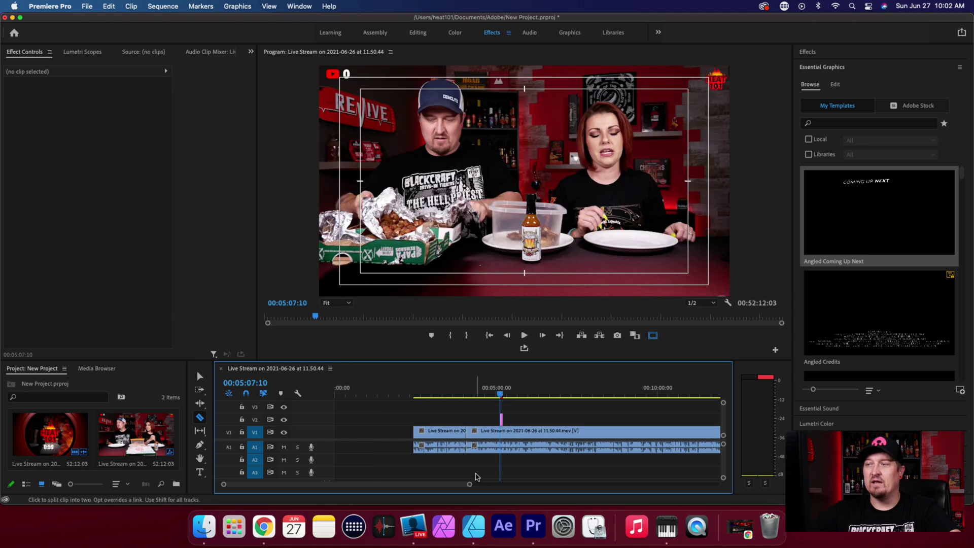
left_click_drag(472, 486, 369, 500)
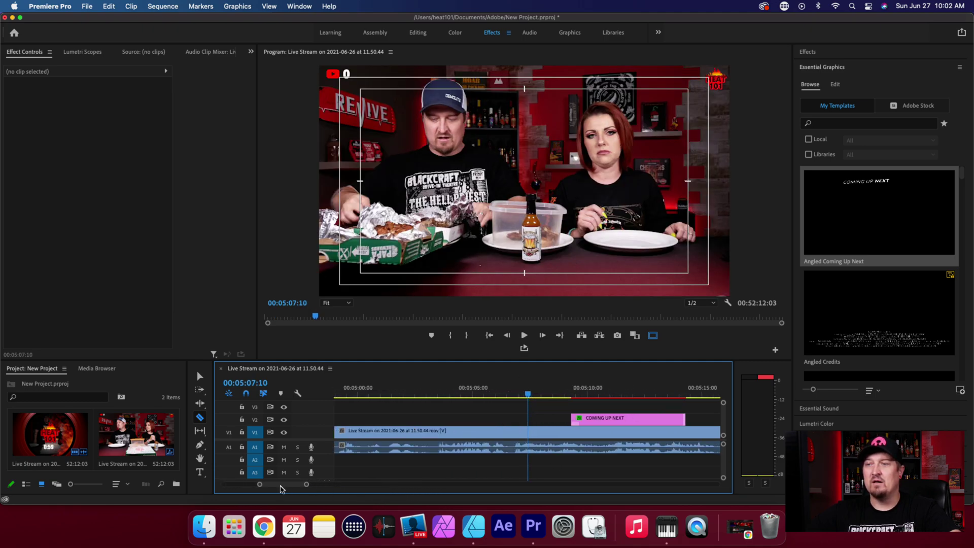
scroll(280, 488, "down", 5)
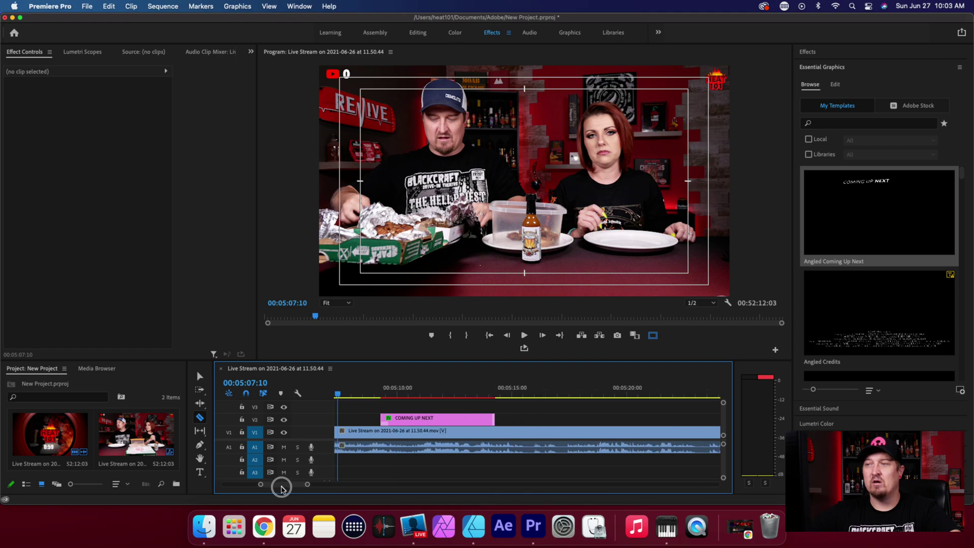
left_click(430, 391)
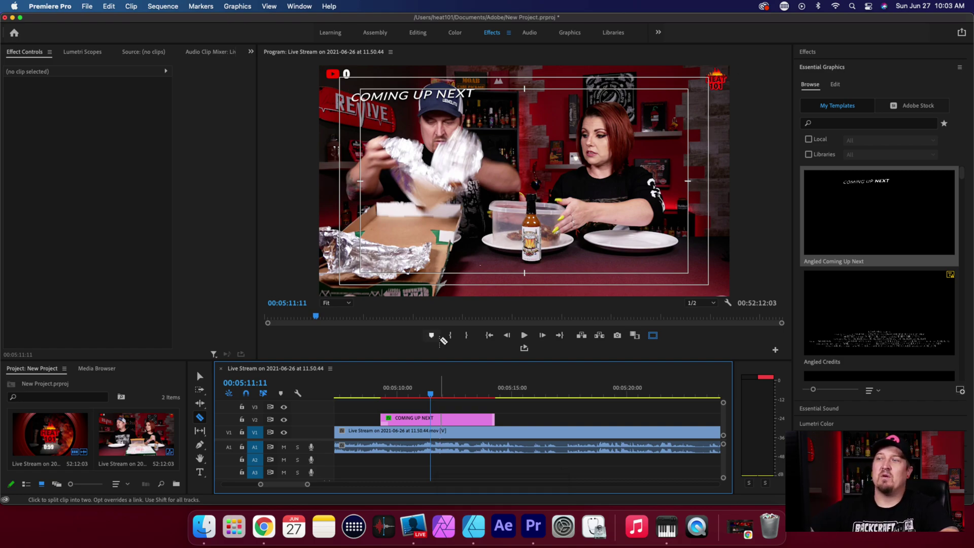
Select the COMING UP NEXT graphic on V2 with the Selection tool and show its layers for editing in Essential Graphics.
left_click(835, 85)
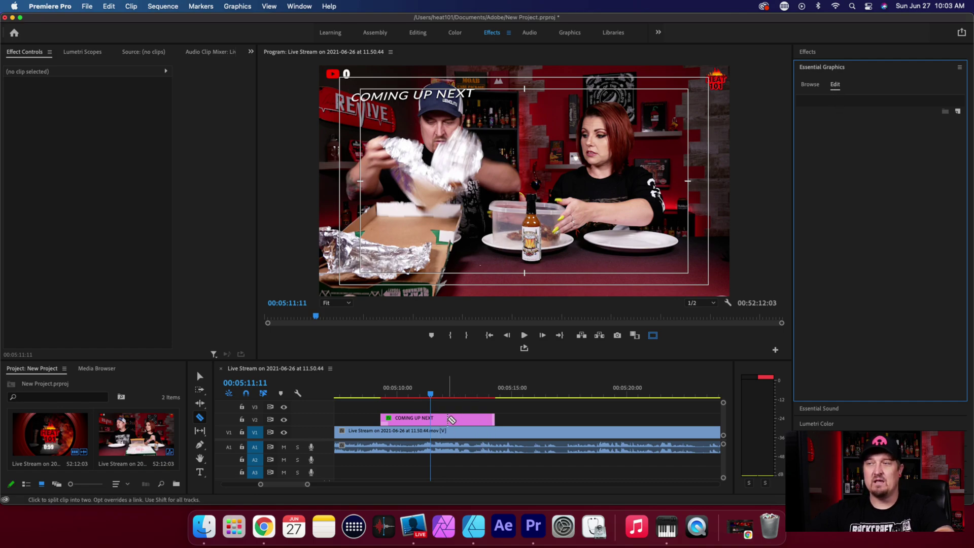
key("v")
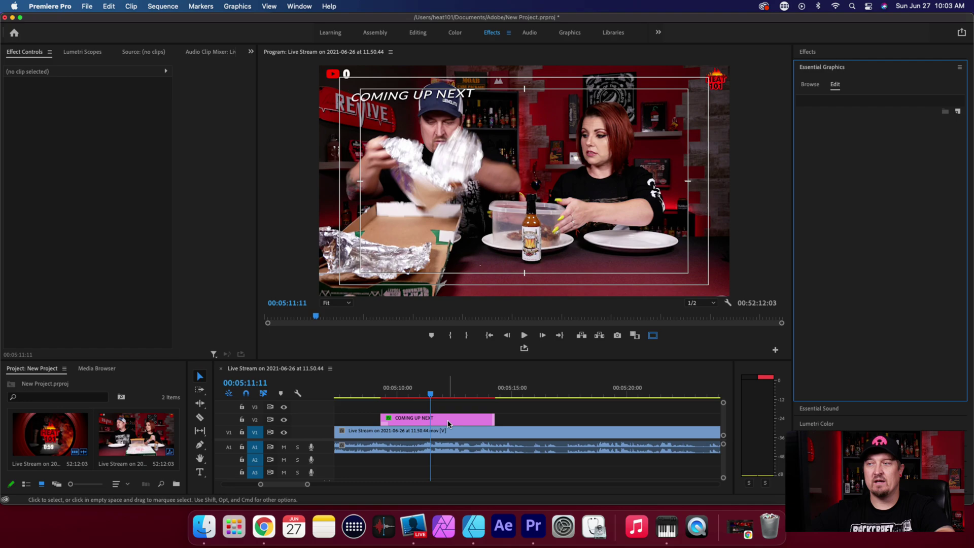
key("c")
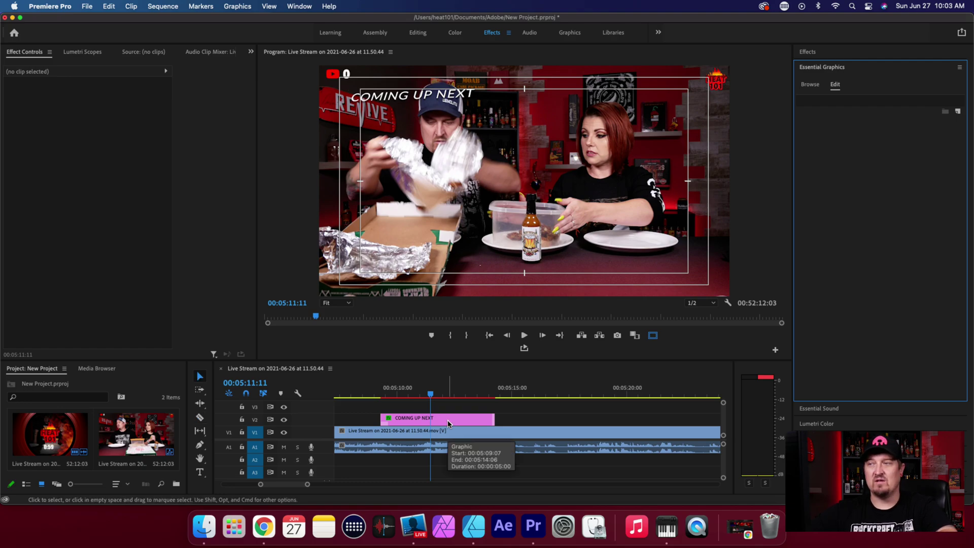
key("v")
left_click(448, 422)
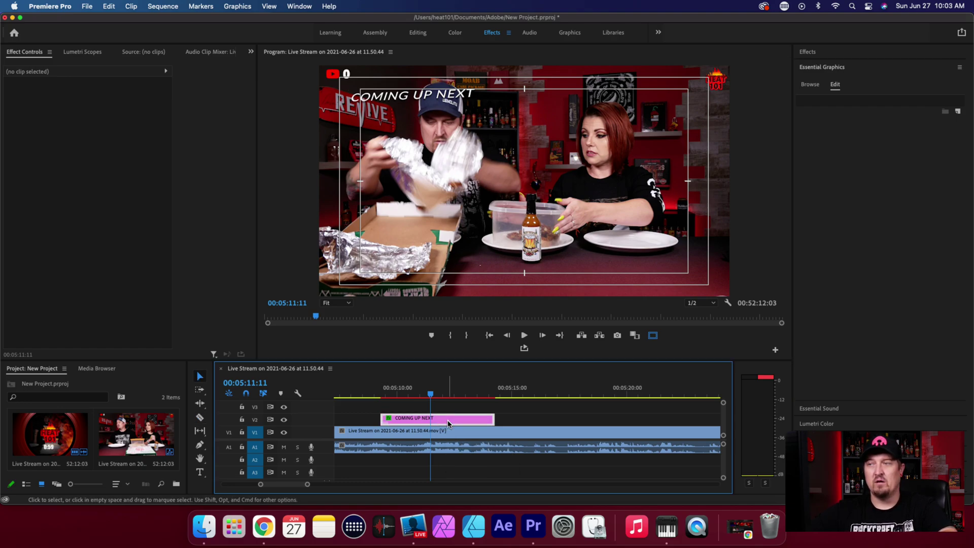
left_click(202, 417)
left_click(199, 376)
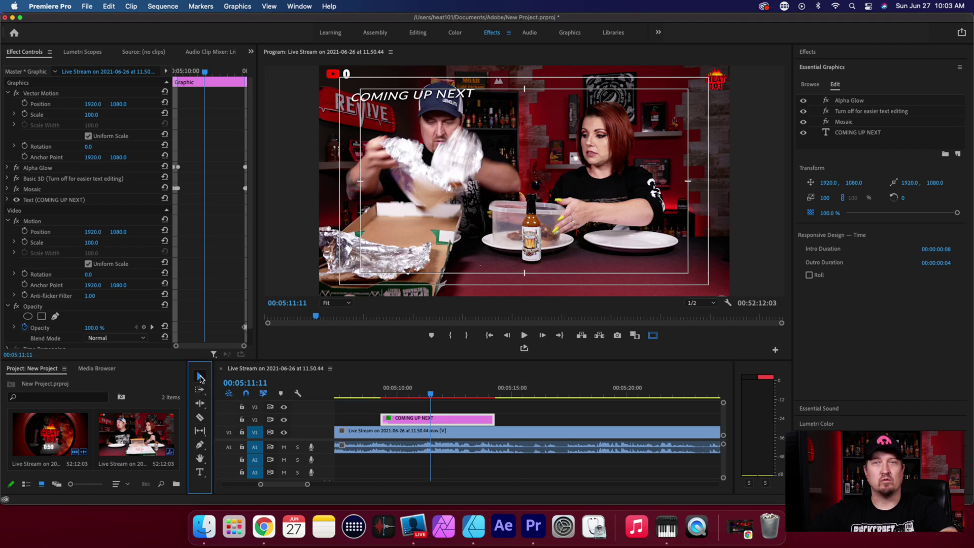
Replace the COMING UP NEXT title text on V2 with "meediting.com" and collapse the Essential Graphics settings.
left_click(890, 134)
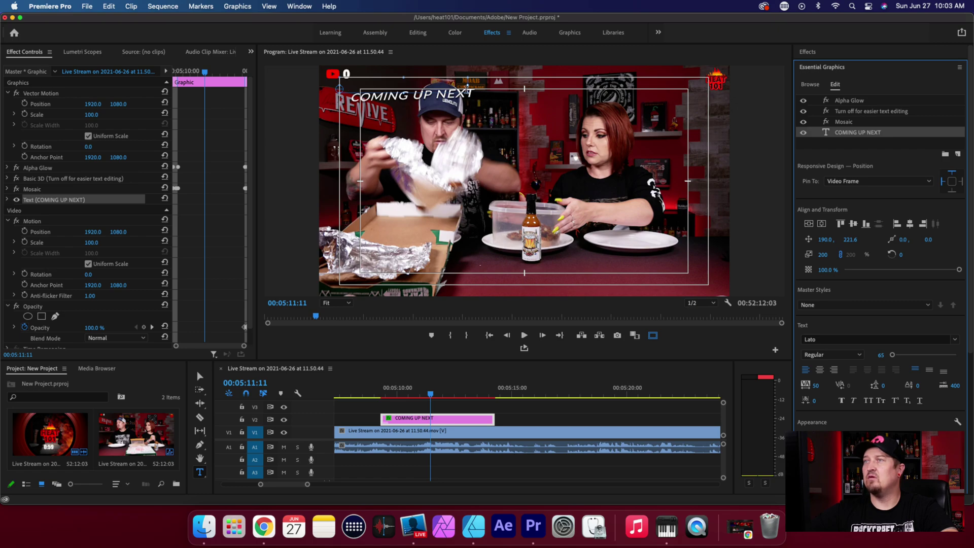
left_click(467, 90)
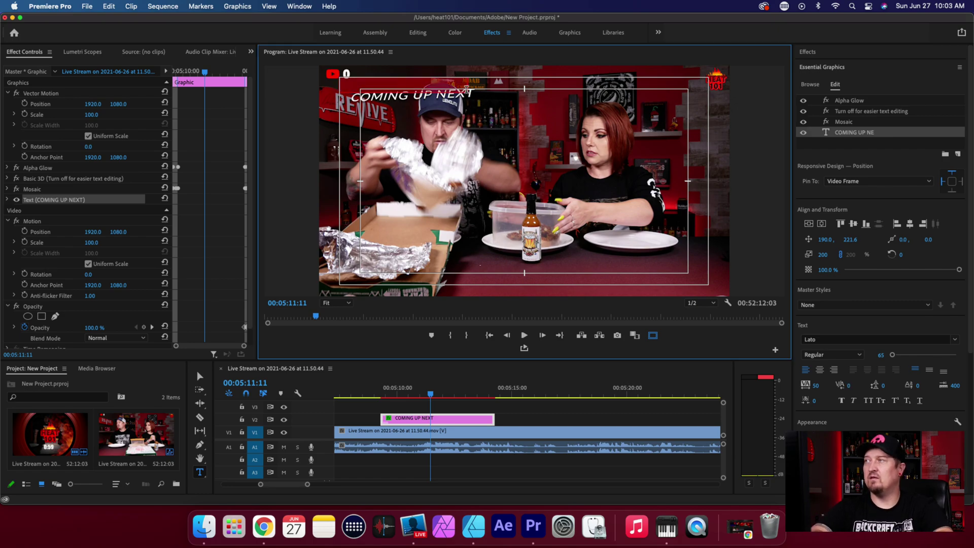
key("BackSpace")
key("BackSpace")
key("BackSpace")
key("BackSpace")
key("BackSpace")
key("BackSpace")
key("BackSpace")
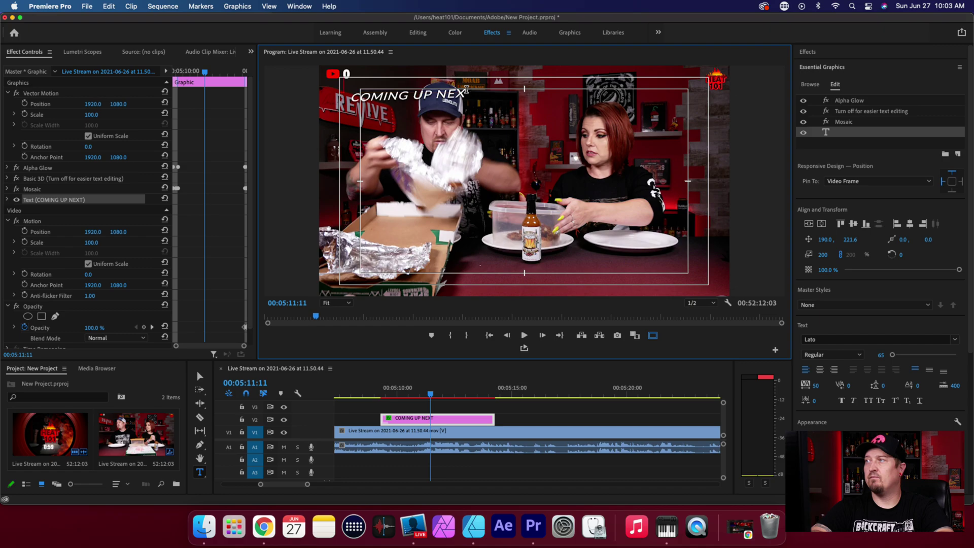
key("BackSpace")
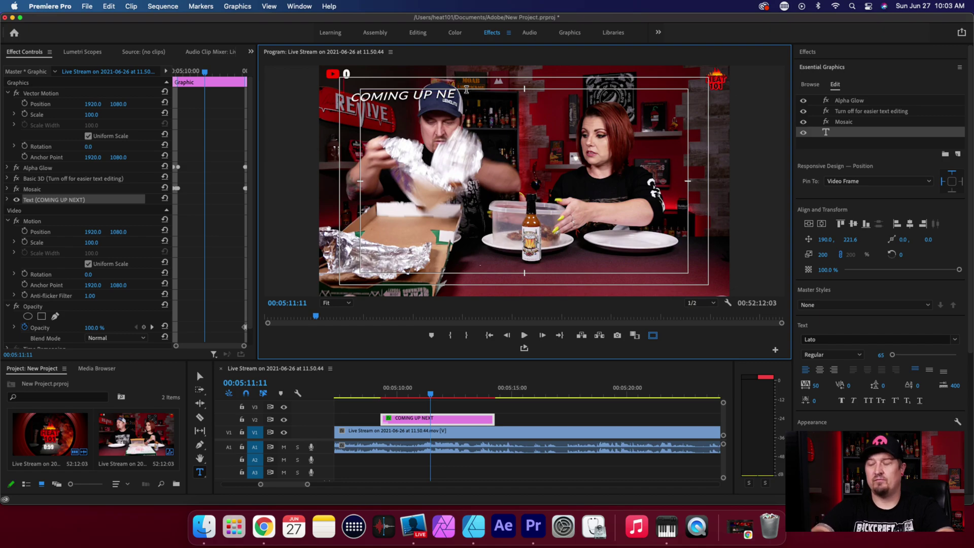
key("BackSpace")
key("BackSpace")
key("BackSpace")
key("BackSpace")
key("BackSpace")
key("BackSpace")
key("BackSpace")
key("BackSpace")
key("BackSpace")
key("BackSpace")
key("BackSpace")
key("BackSpace")
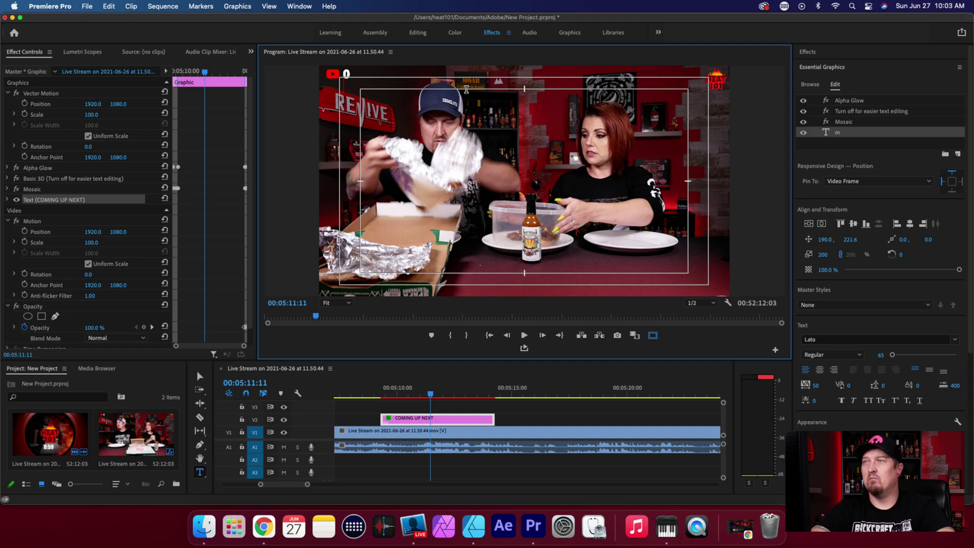
type("meediting.")
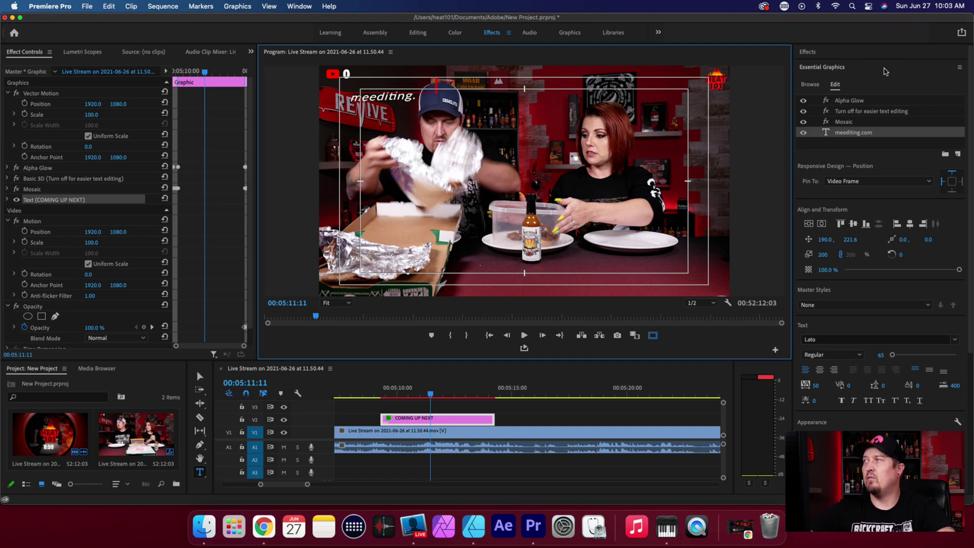
left_click(880, 68)
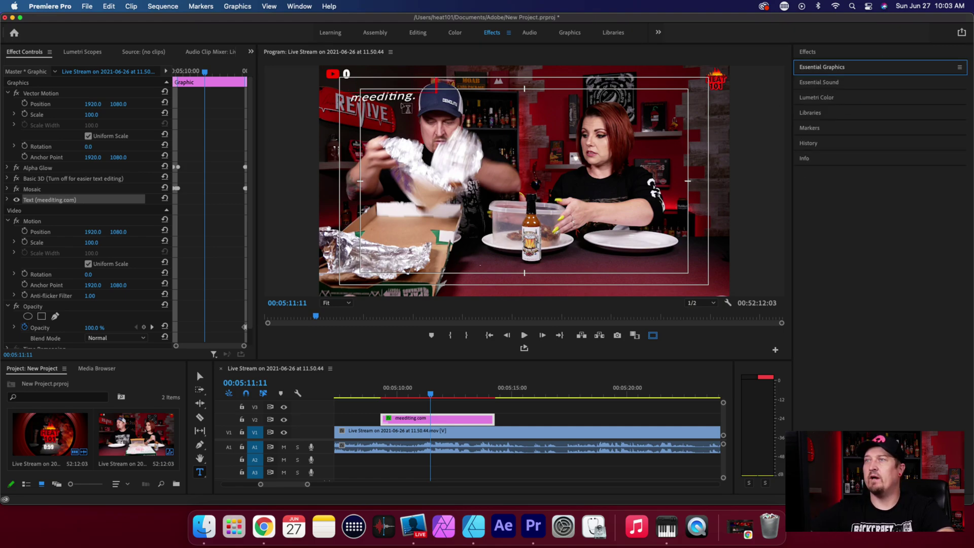
Play the sequence from 00:05:09:02 past the end of the meediting.com title and scrub over its start to check the animation.
left_click(376, 394)
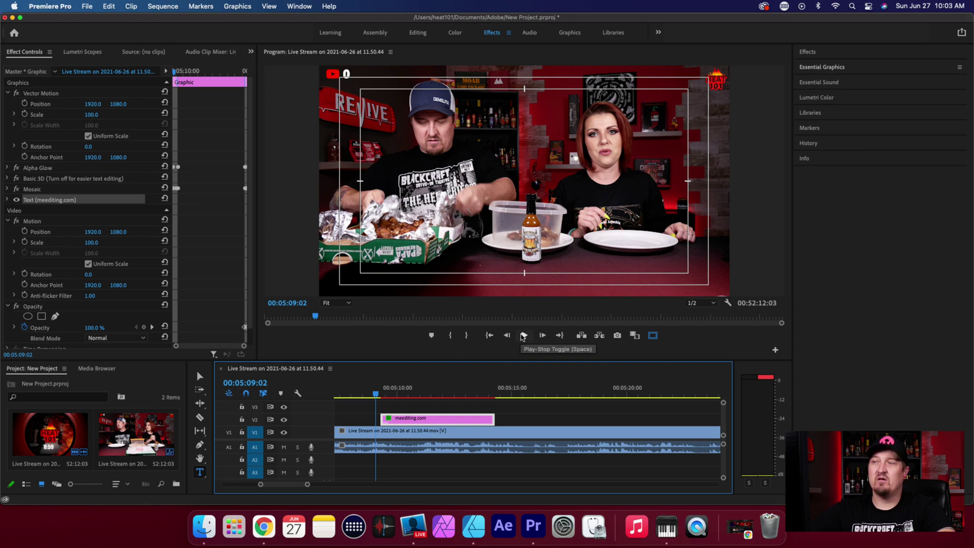
left_click(523, 336)
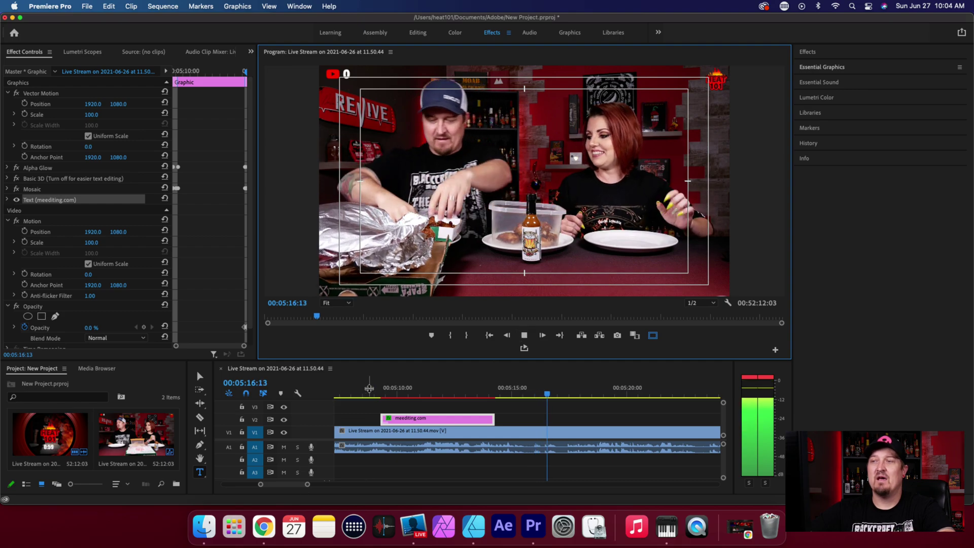
key("space")
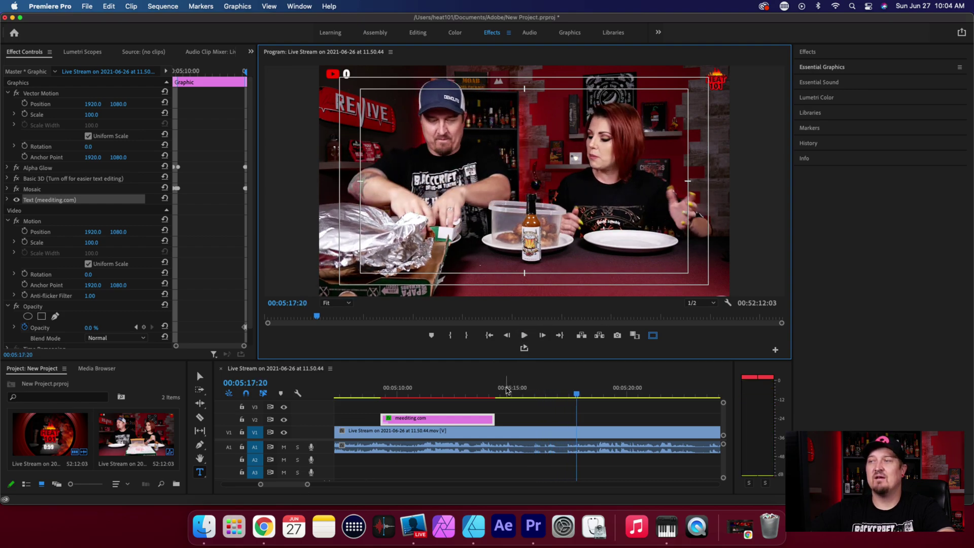
left_click(381, 394)
left_click_drag(383, 393, 409, 398)
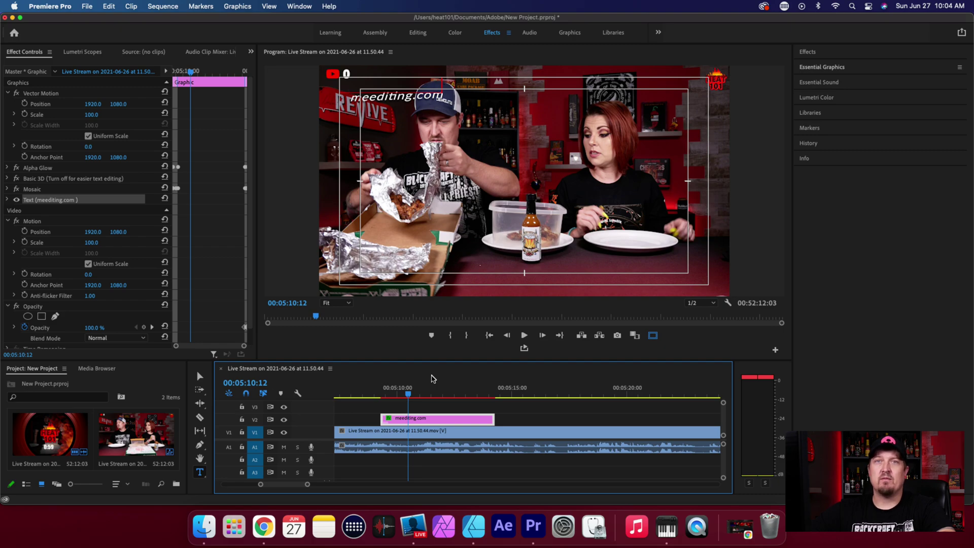
left_click_drag(407, 394, 372, 399)
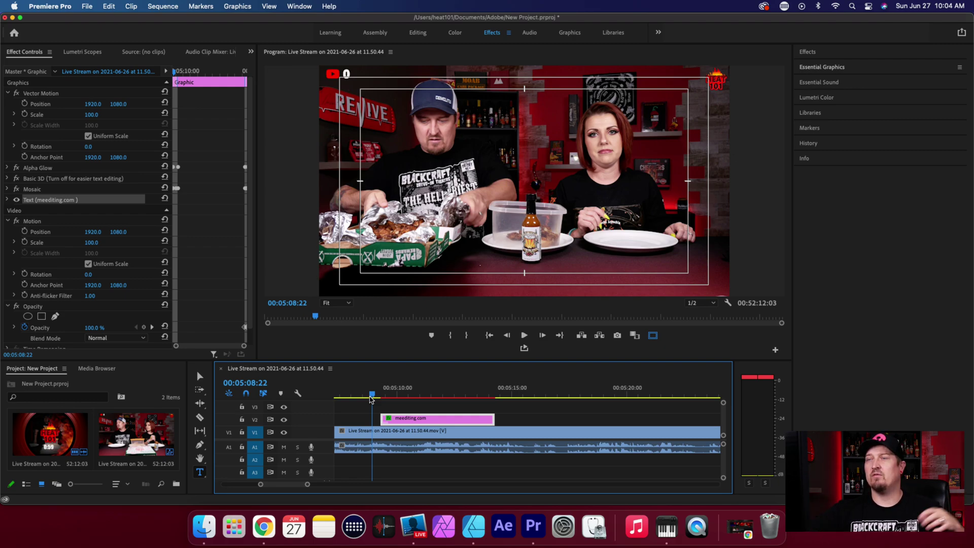
Play the first Live Stream clip from around 00:02:52 and split it with the Razor tool at 00:02:54:13.
left_click_drag(371, 398, 304, 400)
left_click_drag(307, 484, 353, 486)
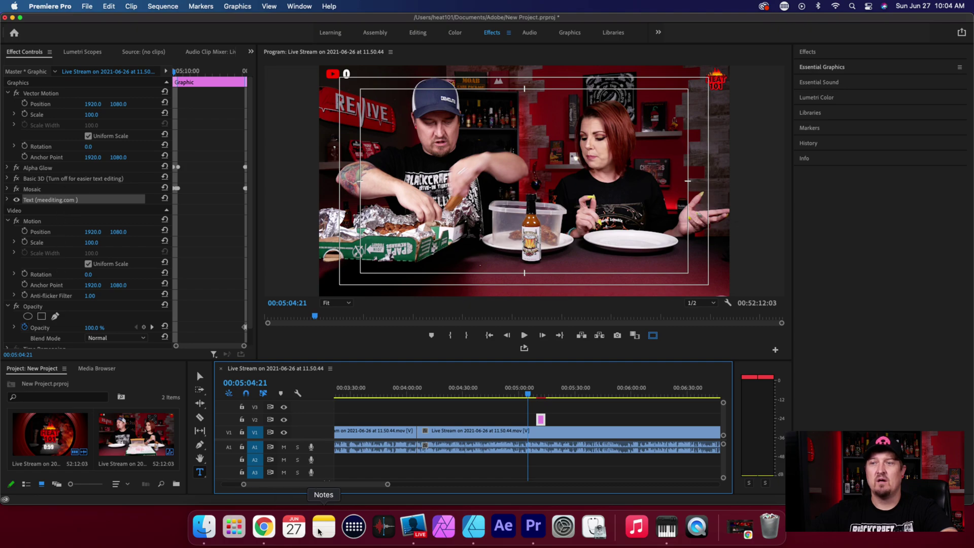
left_click_drag(323, 483, 311, 488)
left_click(517, 389)
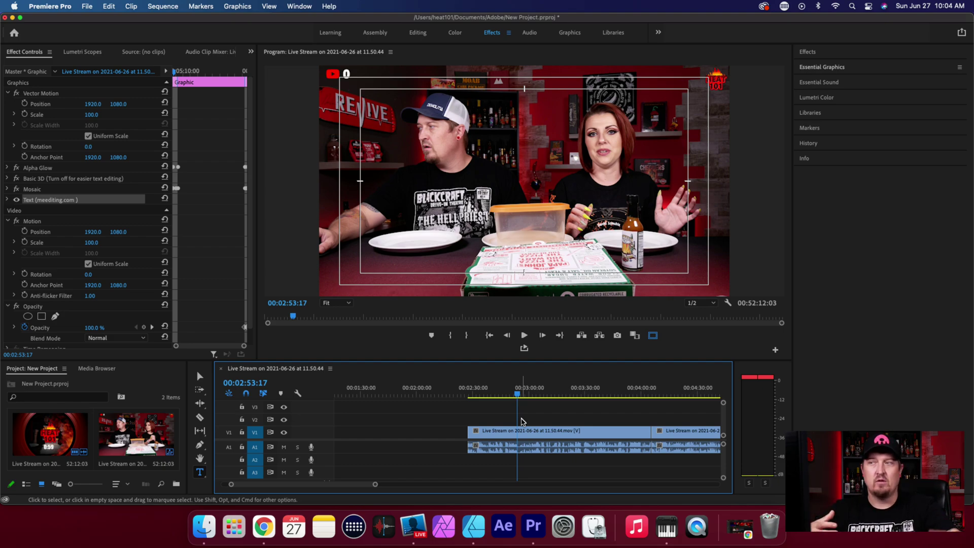
key("c")
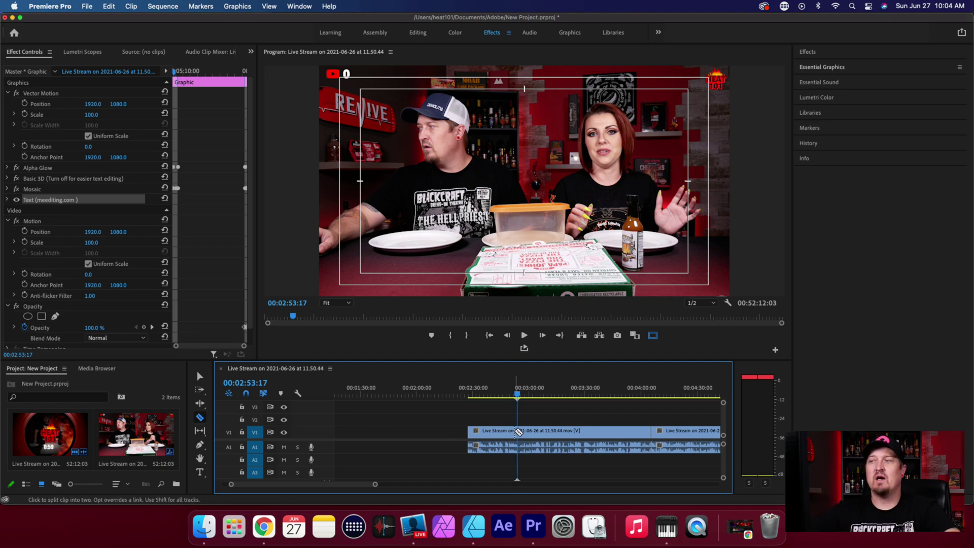
key("space")
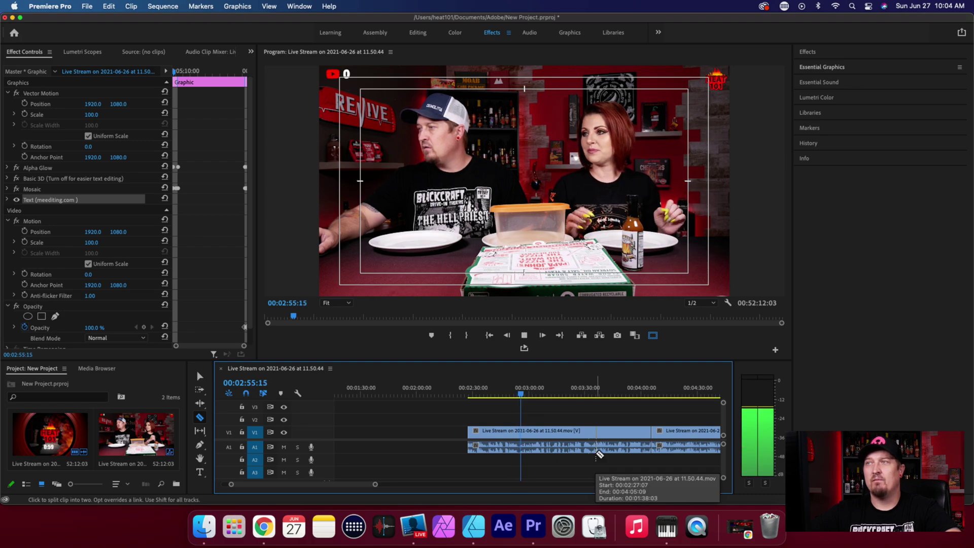
key("space")
left_click(513, 392)
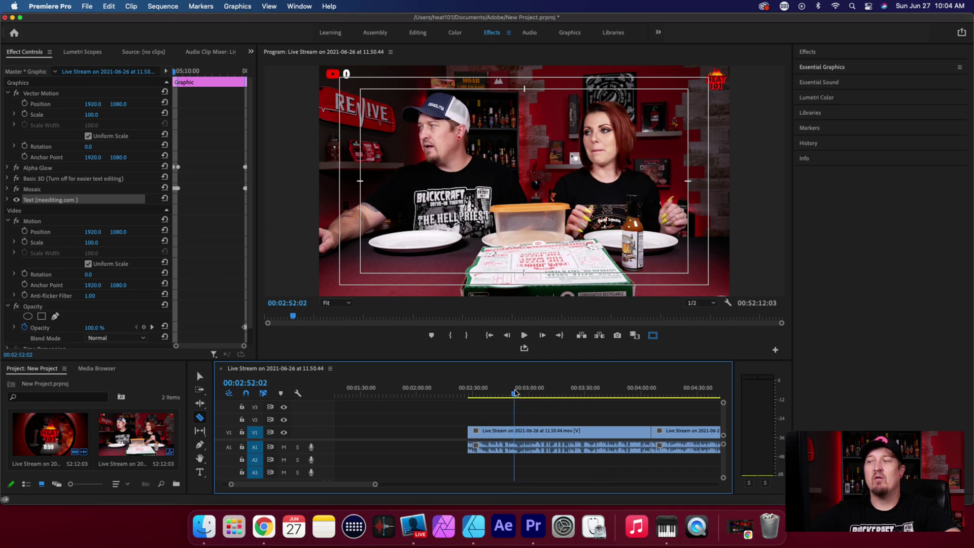
key("space")
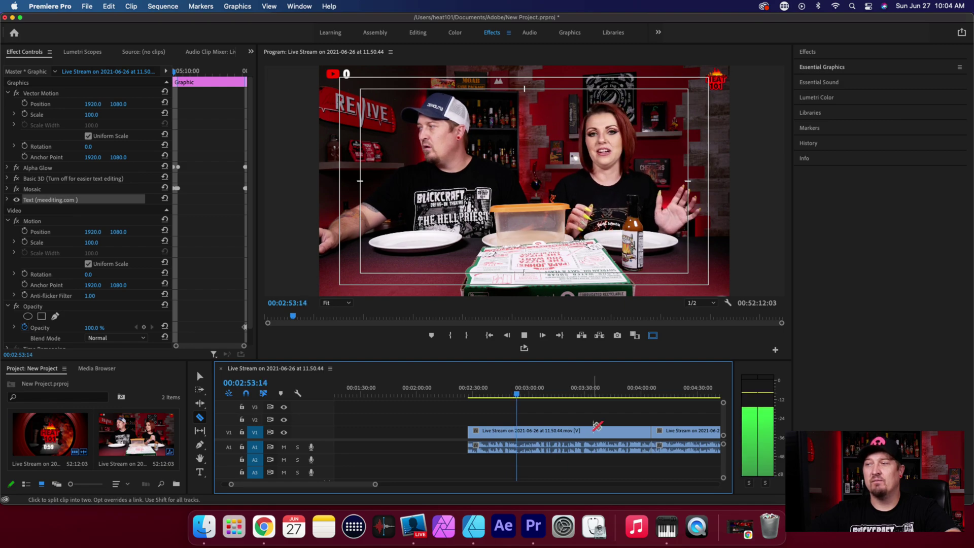
key("space")
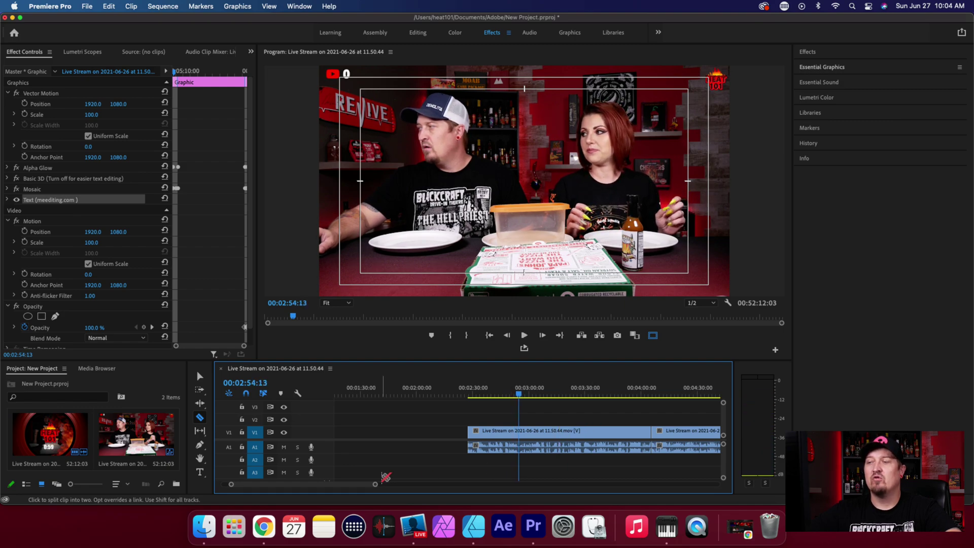
left_click_drag(375, 484, 337, 487)
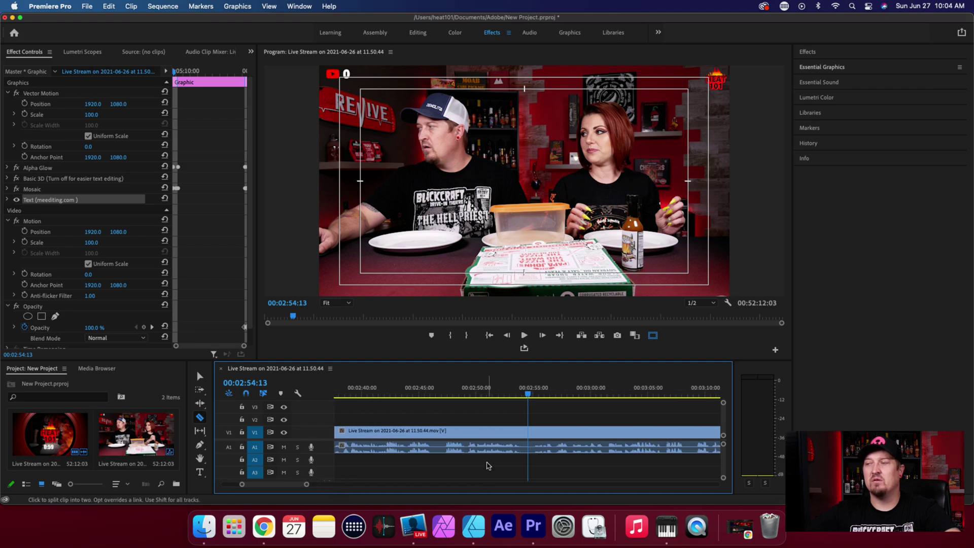
left_click(530, 433)
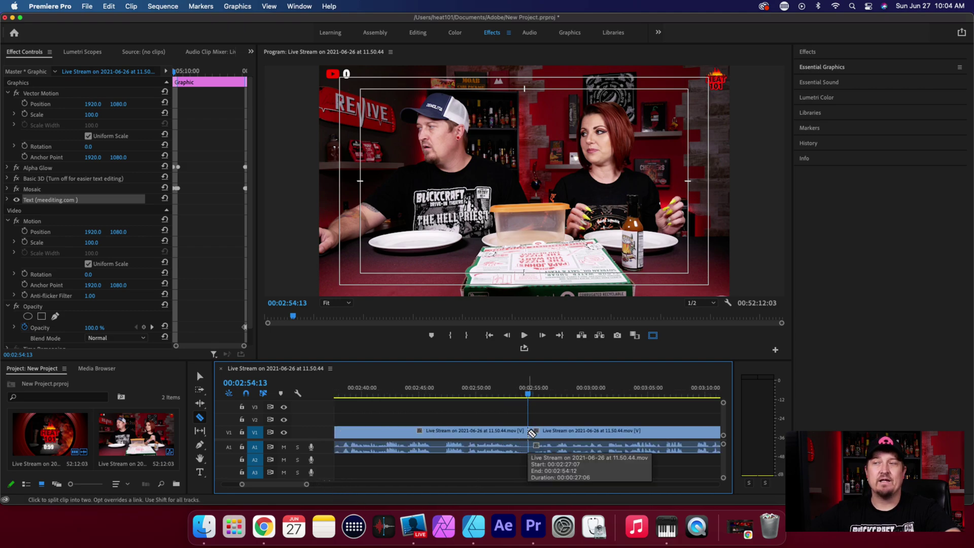
Play on from the cut and split the Live Stream clip with the Razor tool at 00:02:56:17.
key("space")
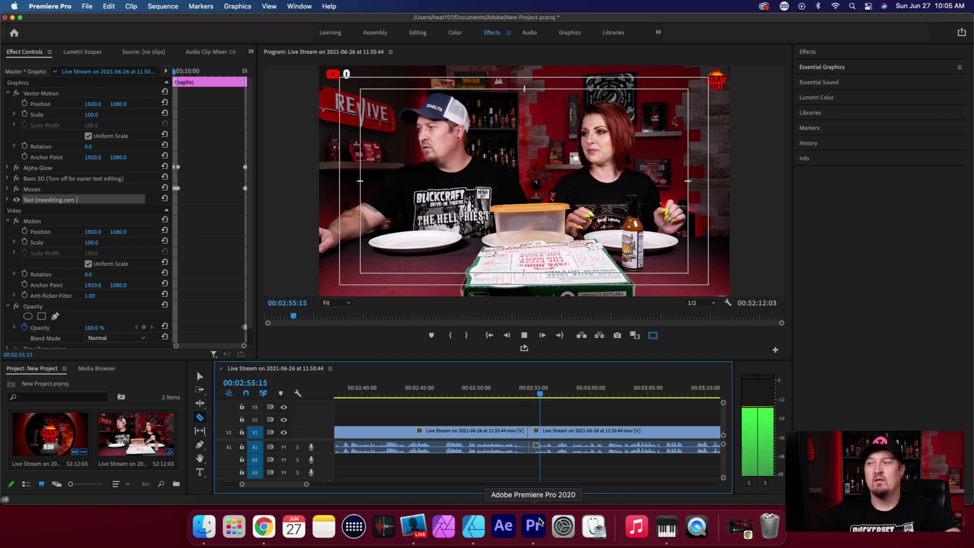
key("space")
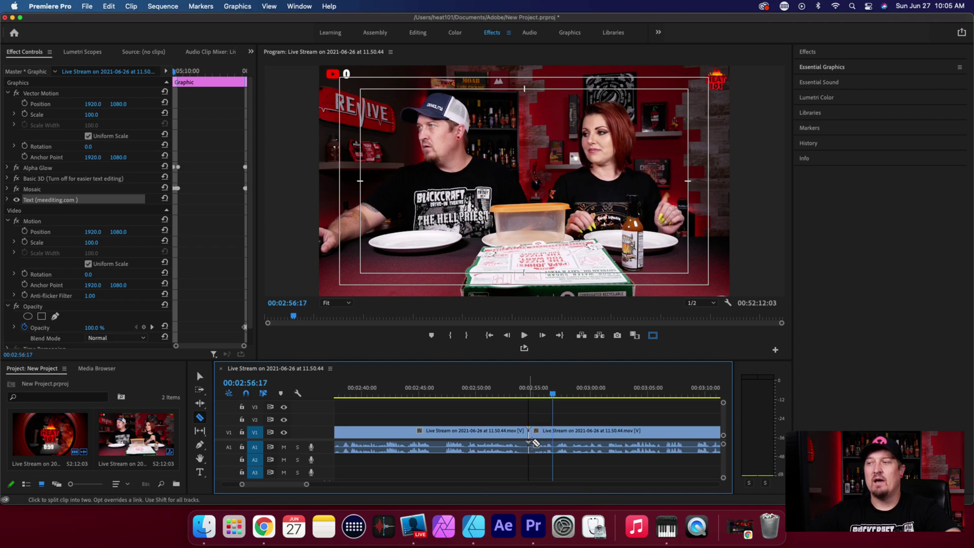
left_click(552, 431)
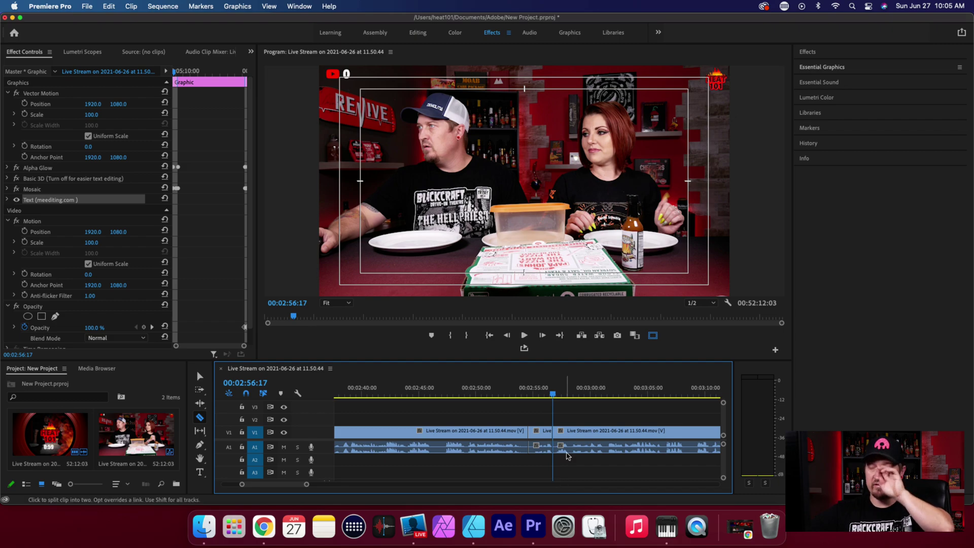
Place the playhead at 00:02:55:20 and select the short segment between the two cuts with the Selection tool.
left_click(544, 395)
left_click_drag(544, 398, 542, 397)
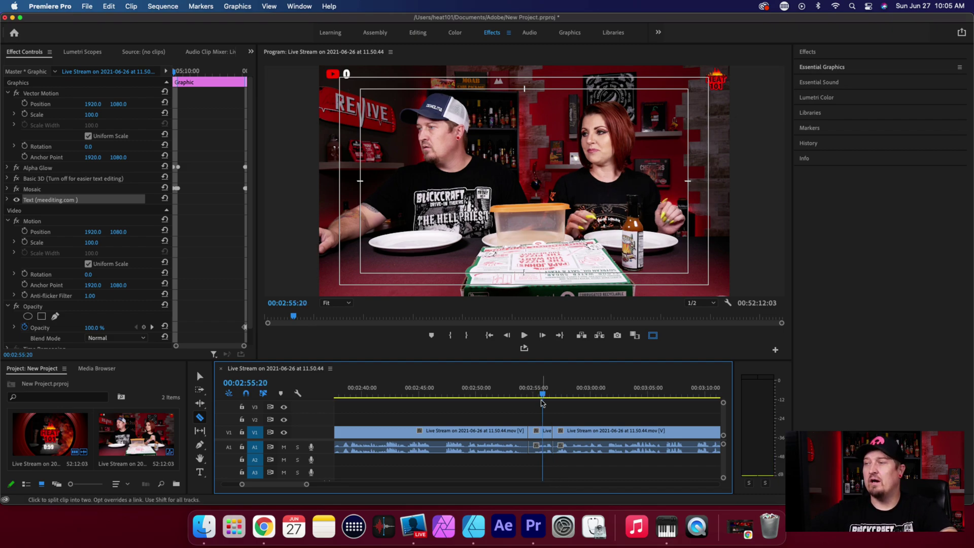
key("v")
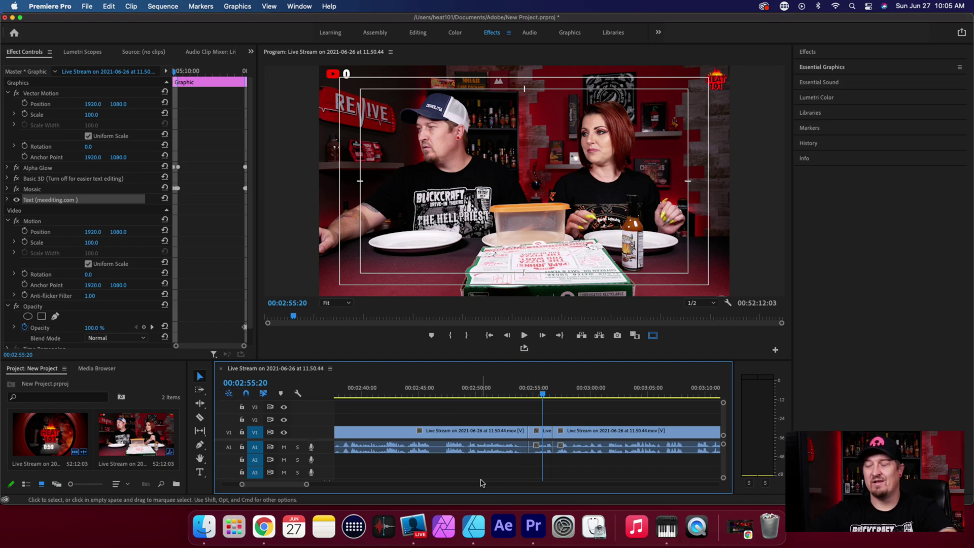
left_click(544, 437)
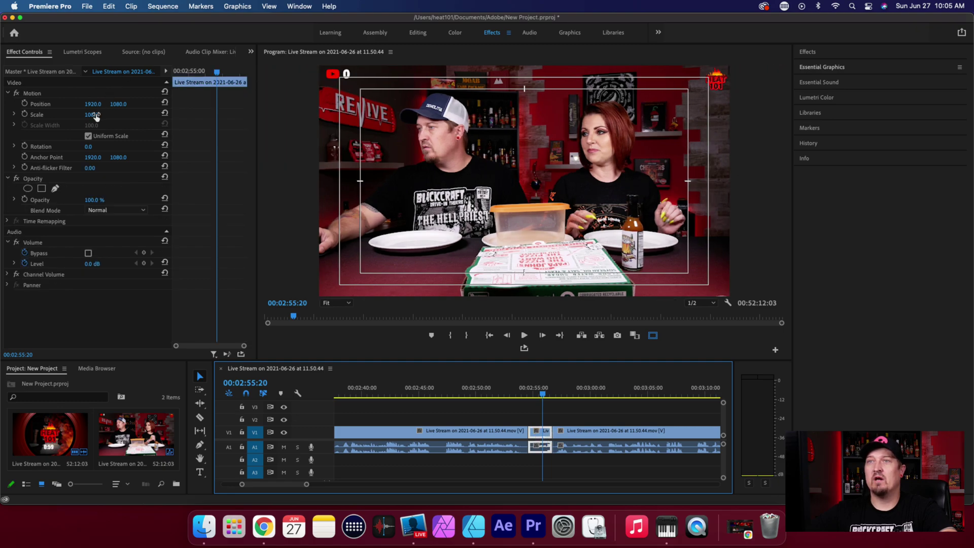
Try scaling the short segment up to 218, then back down to 106.
left_click_drag(87, 117, 87, 115)
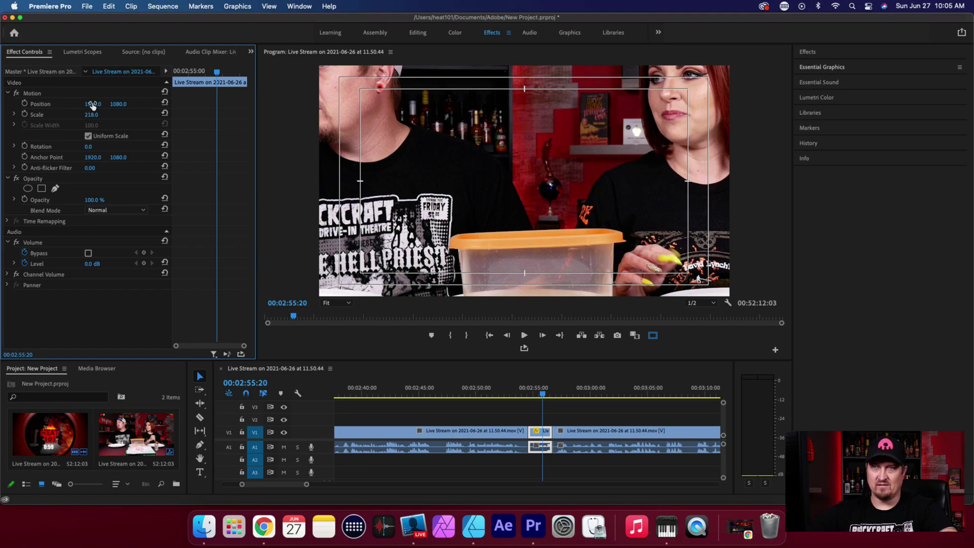
left_click(93, 105)
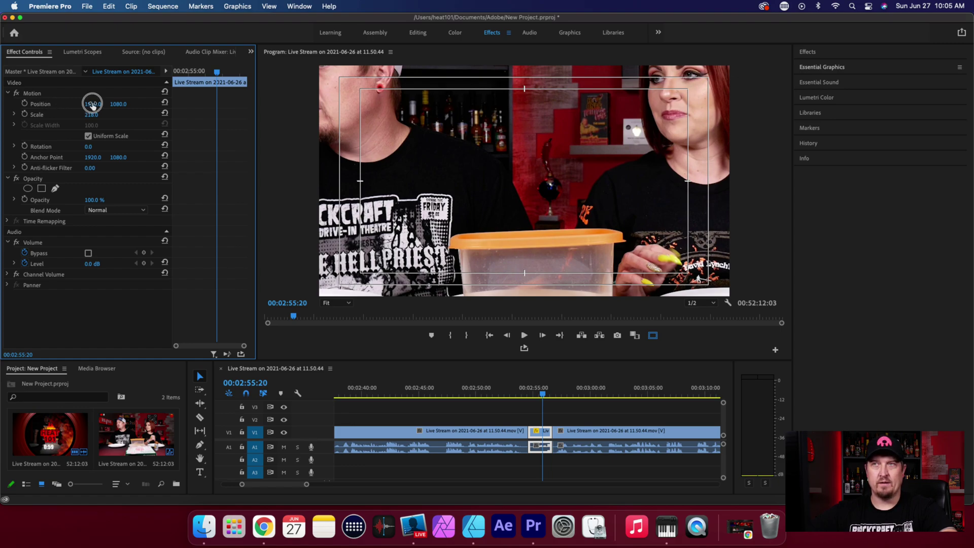
left_click(93, 91)
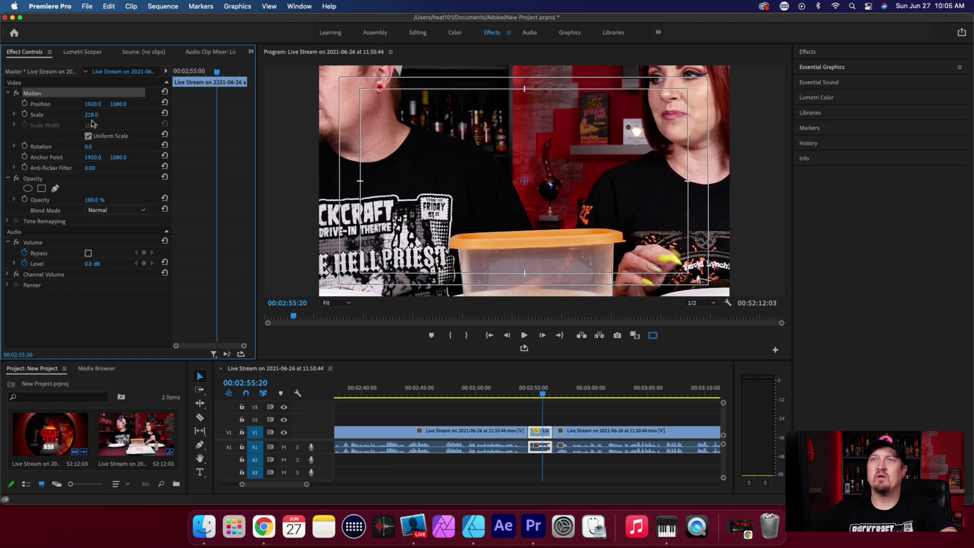
left_click(92, 117)
left_click_drag(92, 116, 96, 117)
Set the short segment's Scale to 200 and its horizontal Position to 3427 to frame the man in the cap.
left_click(92, 116)
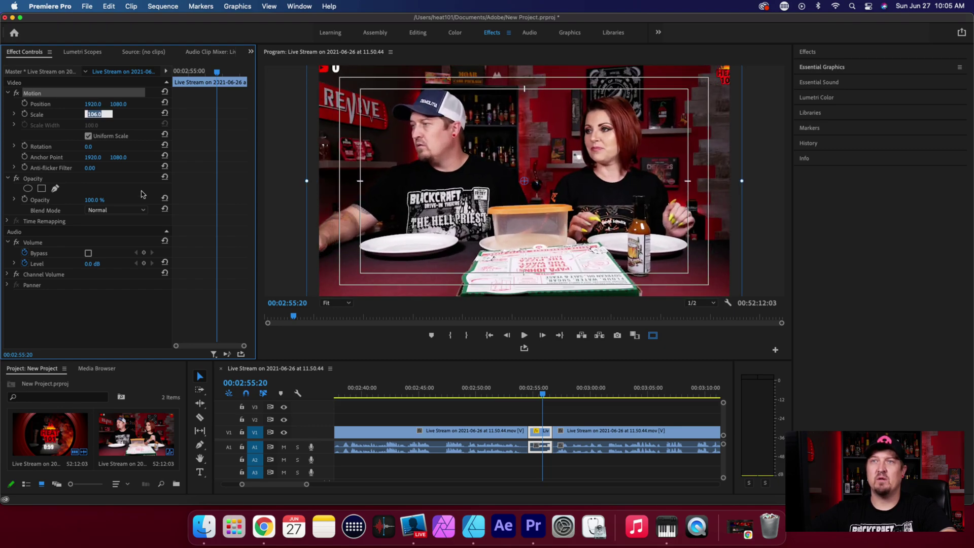
type("200")
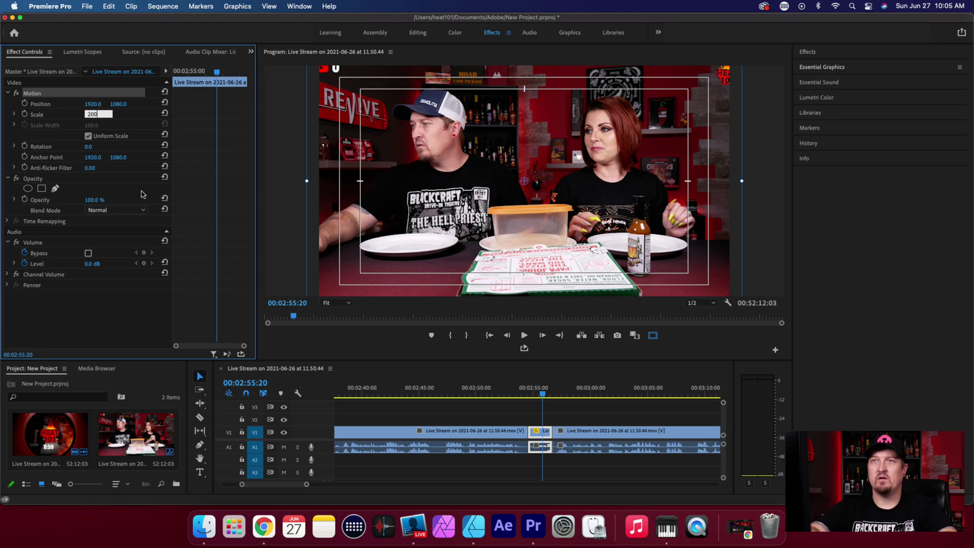
left_click(132, 120)
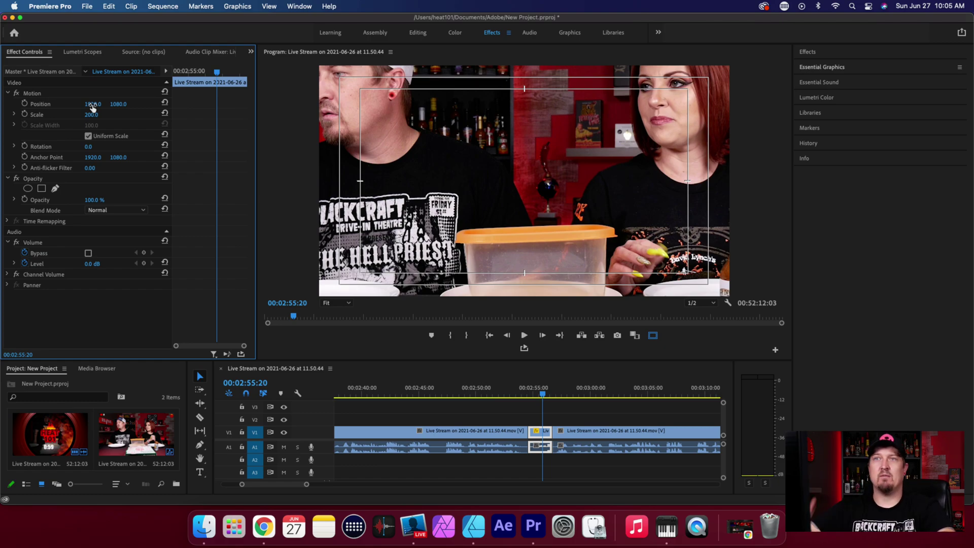
left_click_drag(92, 105, 90, 106)
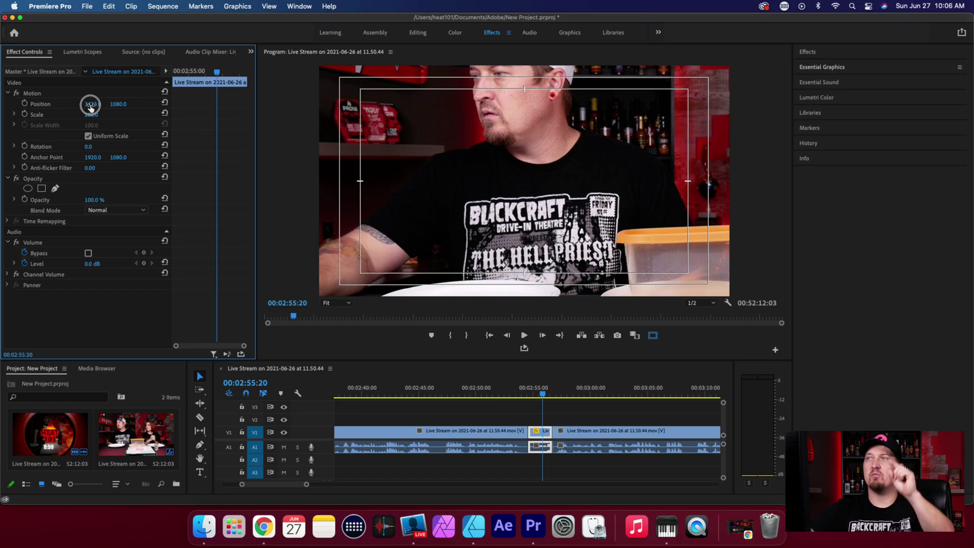
left_click_drag(91, 106, 91, 106)
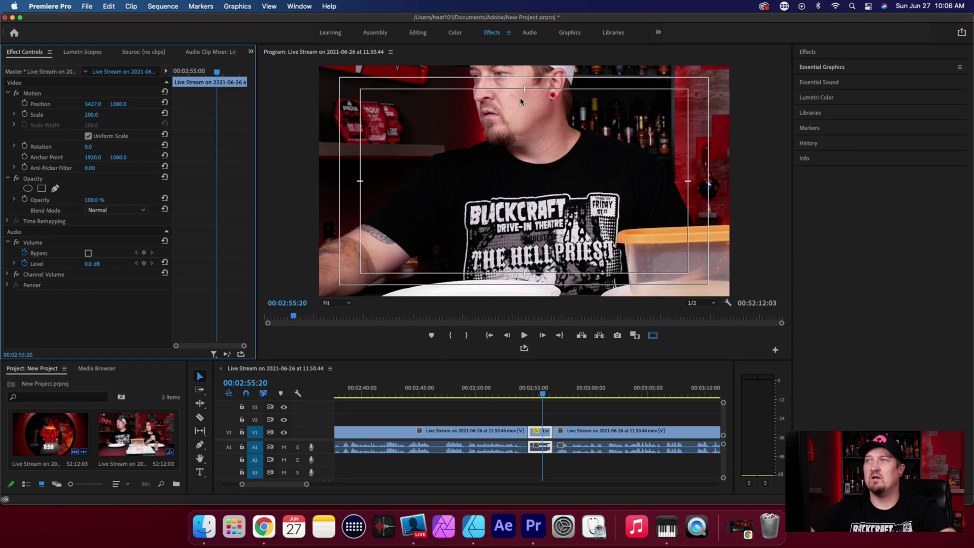
Set the short segment's vertical Position to 1722 and play from 00:02:52:13 through the close-up to check the framing.
left_click_drag(118, 104, 118, 106)
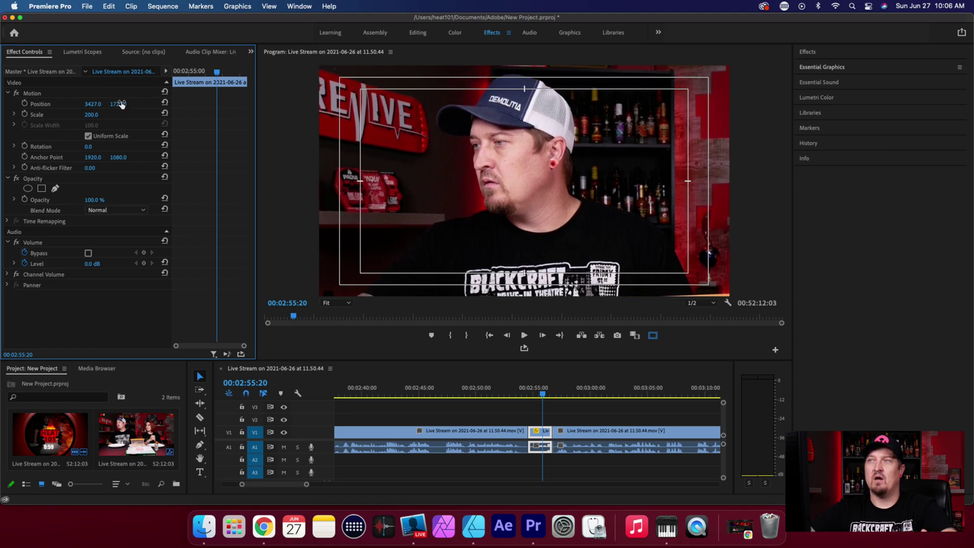
left_click(505, 392)
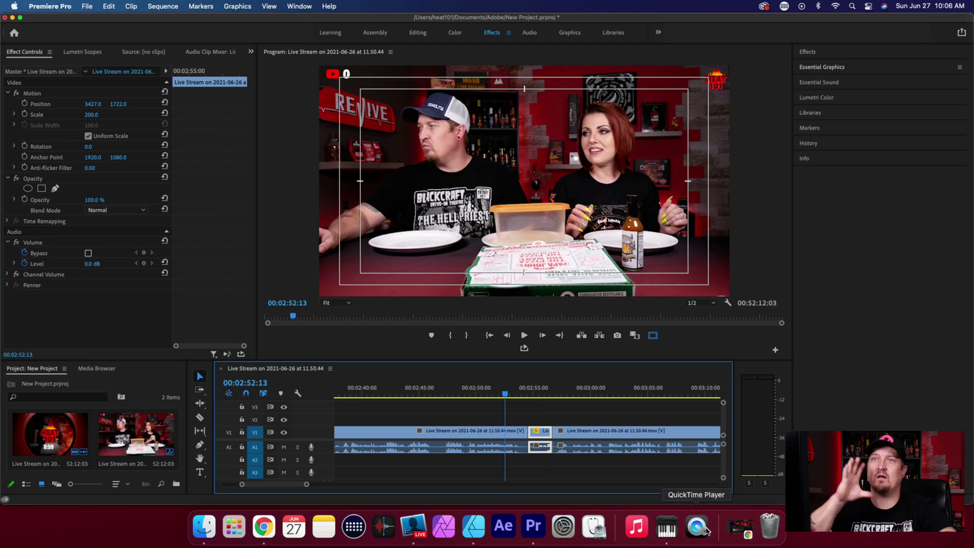
key("space")
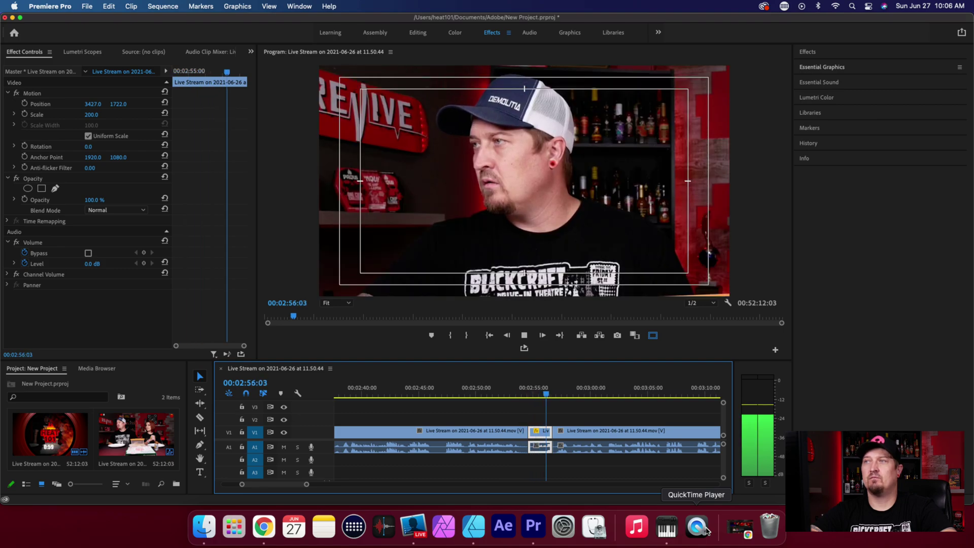
key("space")
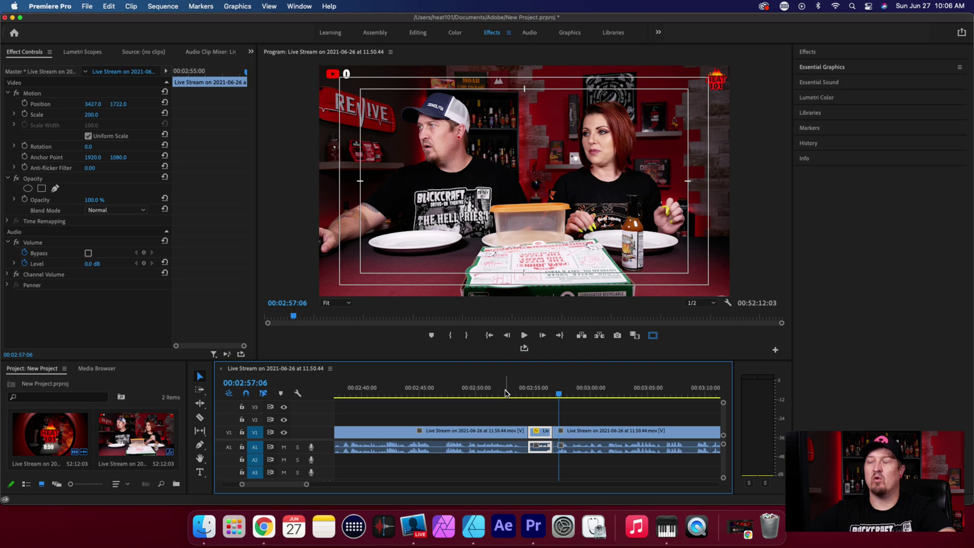
Try splitting the Live Stream clip at 00:02:42:07 with the Razor tool and clearing the part before the cut.
left_click(505, 392)
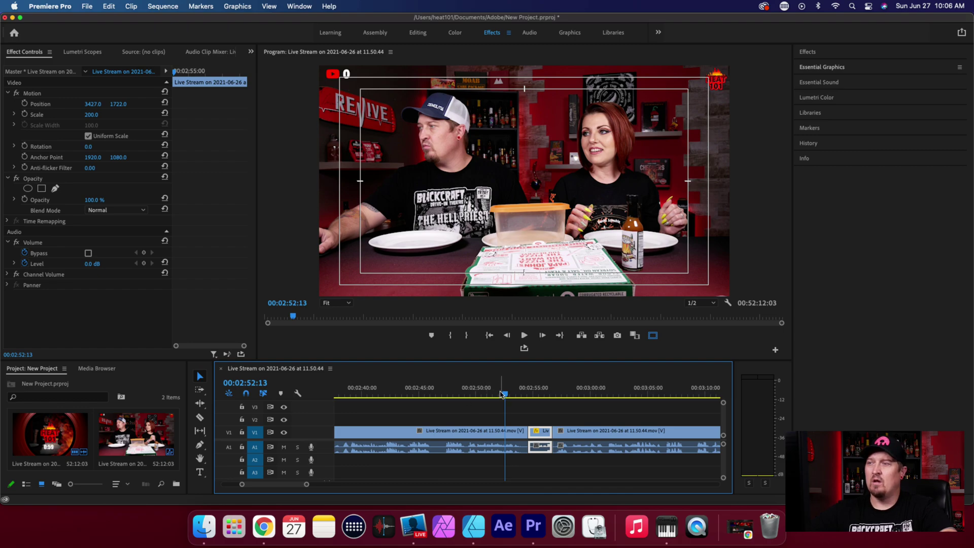
mouse_move(505, 398)
left_mouse_down()
mouse_move(541, 409)
mouse_move(515, 411)
left_mouse_up()
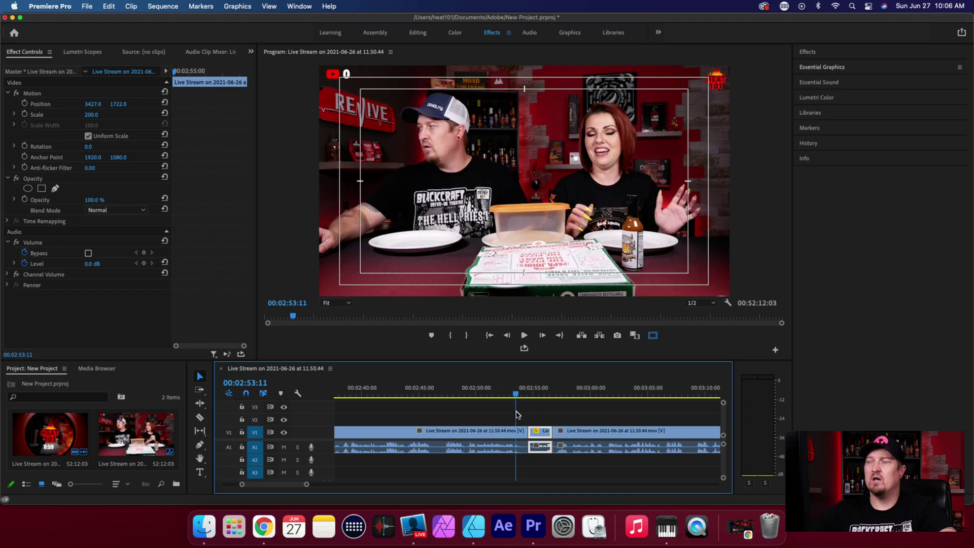
left_click_drag(517, 397, 478, 398)
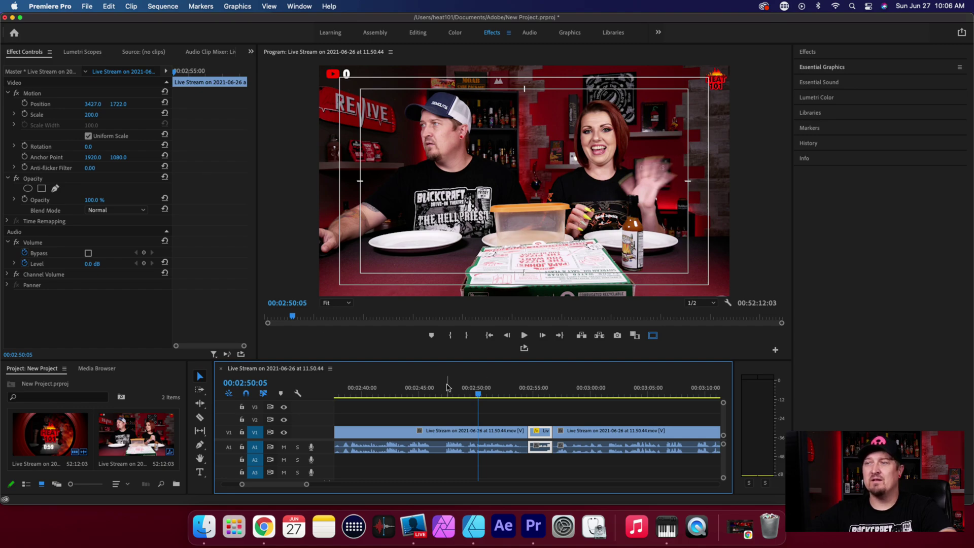
left_click(389, 391)
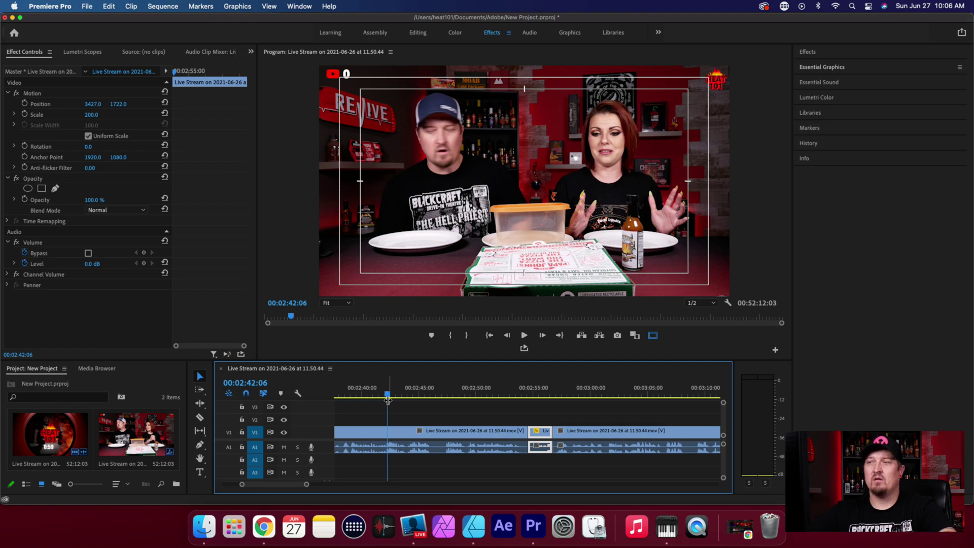
left_click(386, 395)
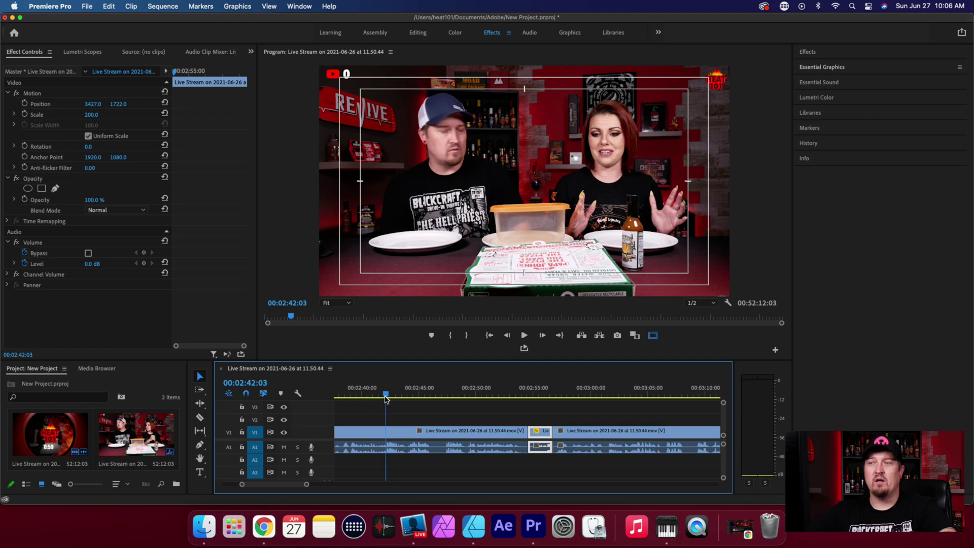
left_click_drag(306, 486, 284, 484)
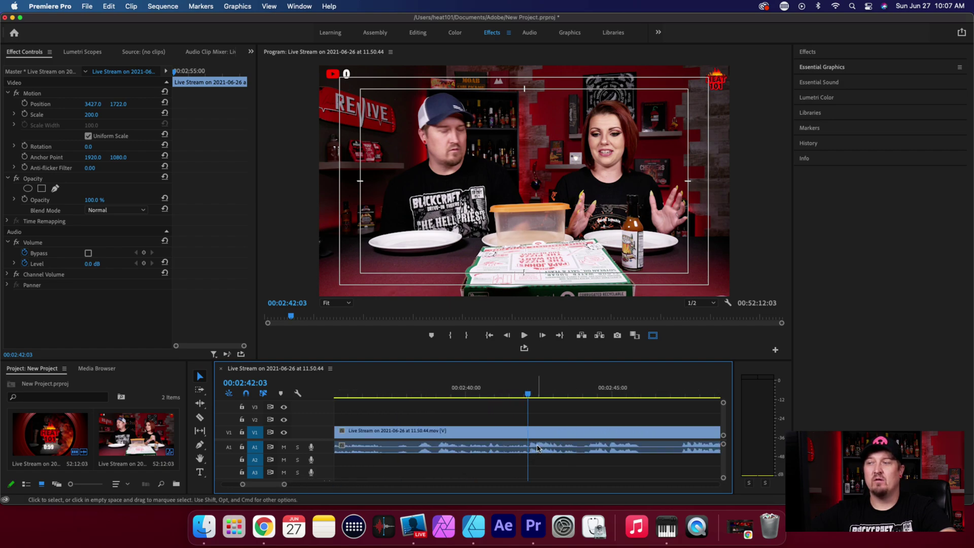
left_click_drag(528, 395, 533, 396)
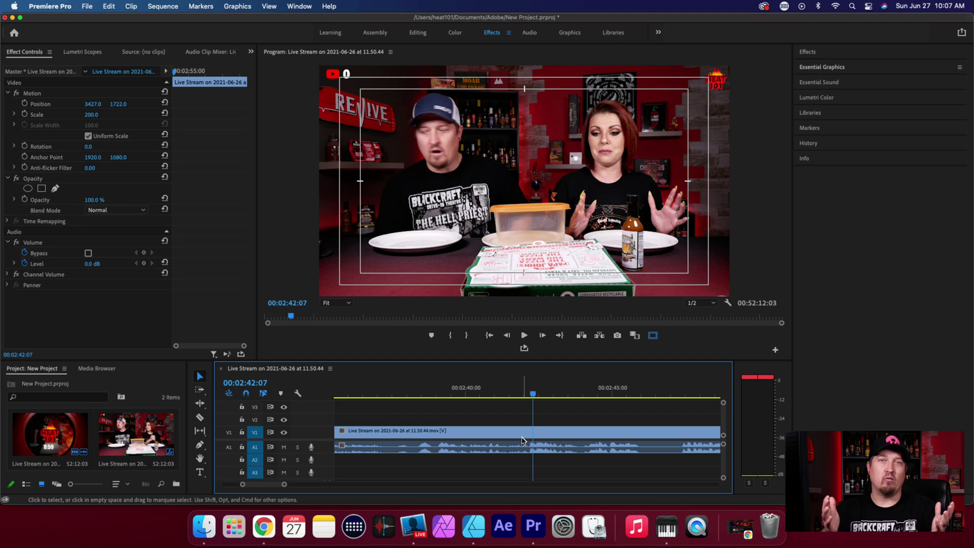
key("c")
left_click(533, 431)
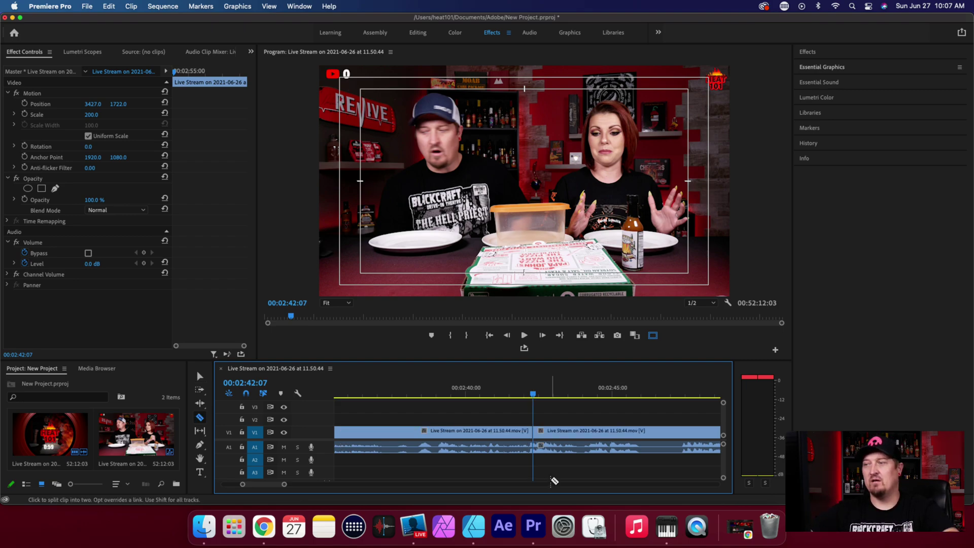
right_click(455, 435)
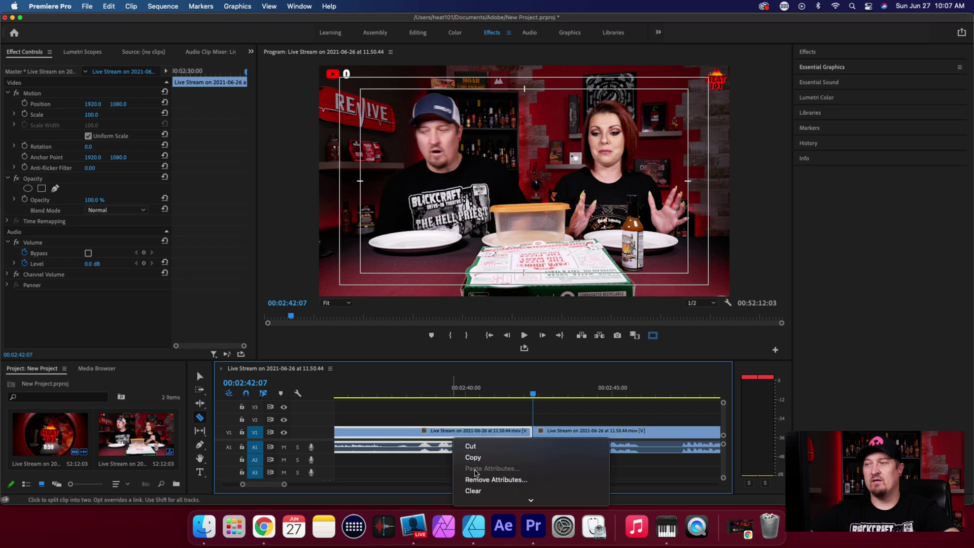
left_click(474, 489)
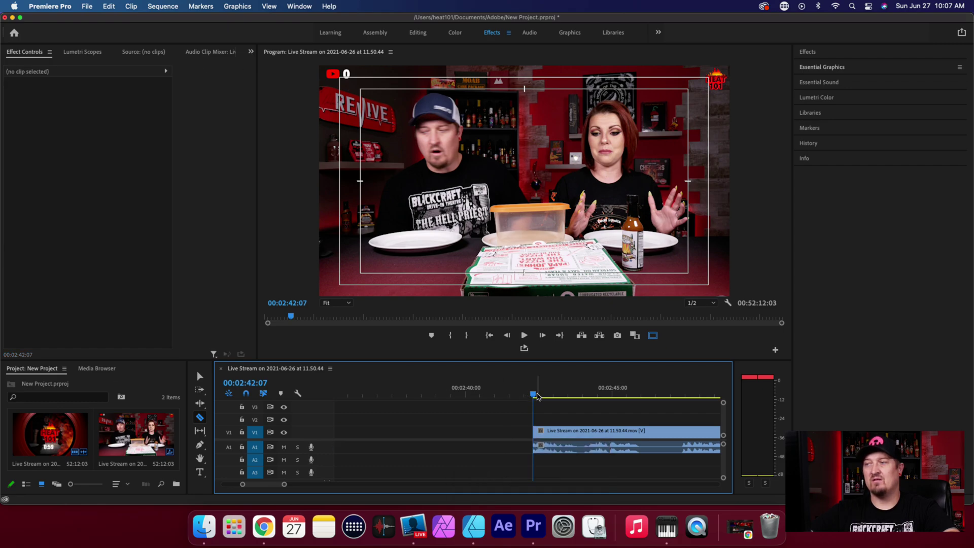
Play the start of the trimmed footage, and undo the clearing and the split at 00:02:42:07.
key("space")
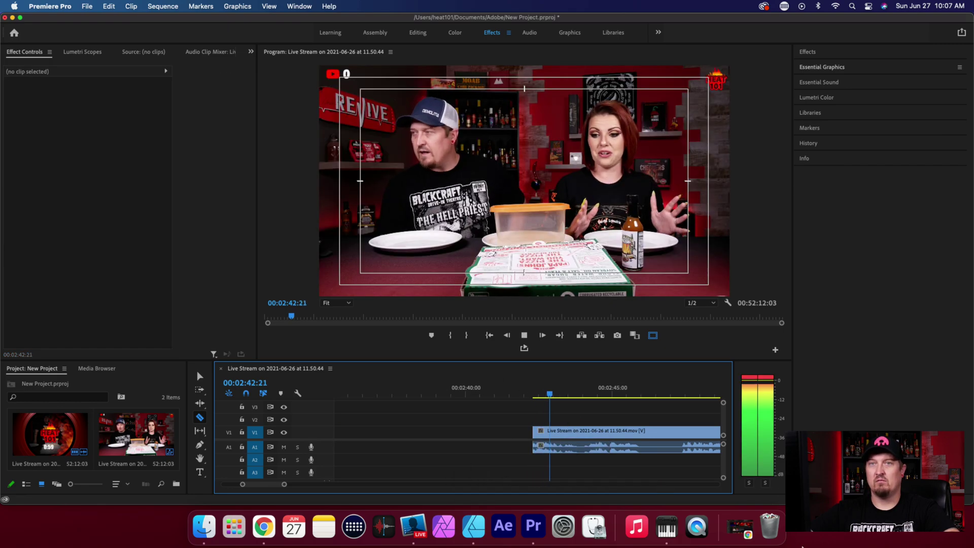
left_click_drag(542, 393, 518, 395)
key("space")
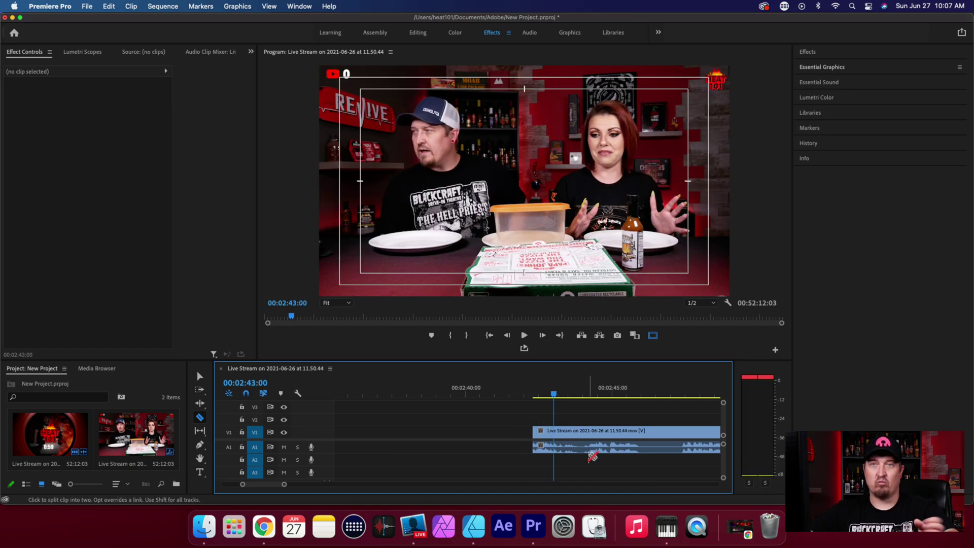
key("super+z")
key("super+z")
Step frame by frame to 00:02:42:03 and split the Live Stream clip there with the Razor tool.
left_click(526, 393)
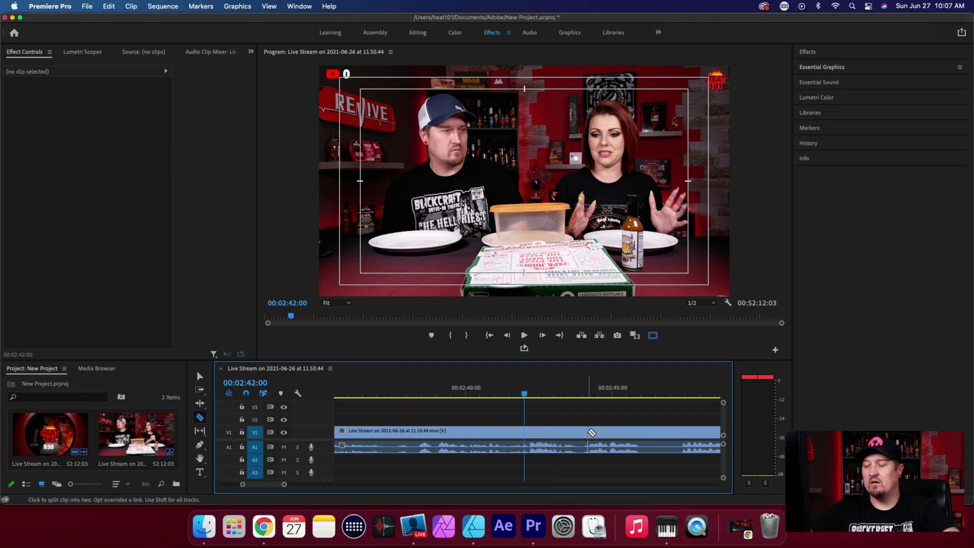
key("Right")
key("Right")
key("Right")
key("Right")
key("Right")
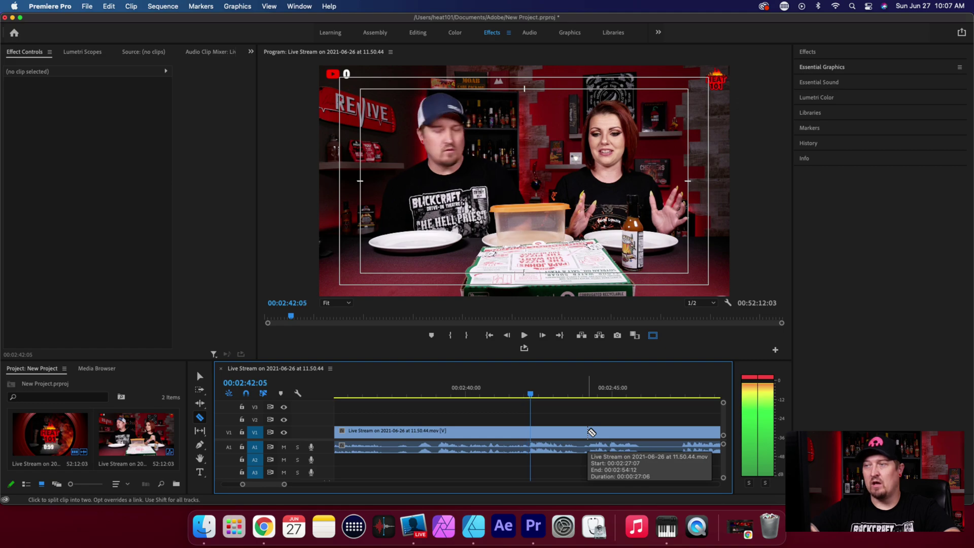
key("Right")
key("Left")
key("Left")
key("Left")
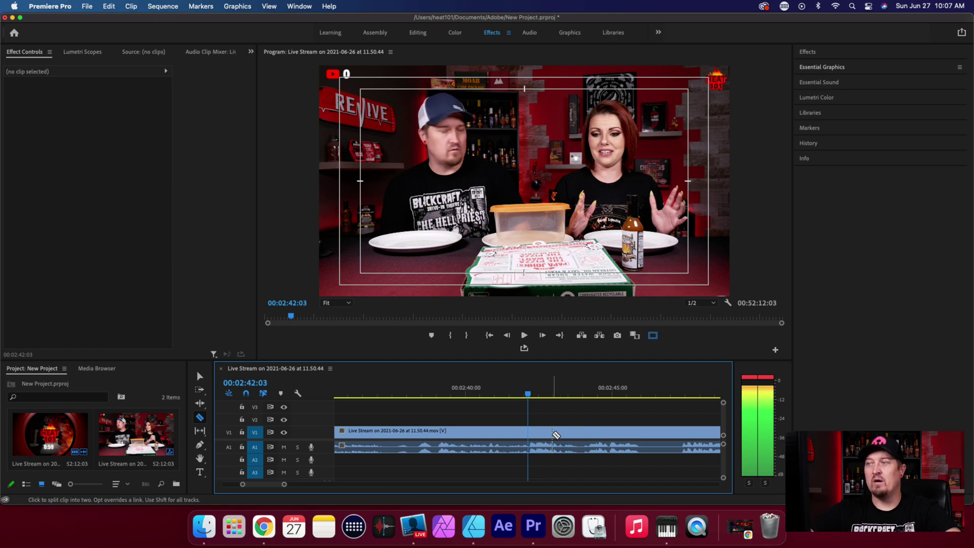
left_click(528, 432)
Select the clip segment before the 00:02:42:03 cut with the Selection tool and clear it from the timeline.
right_click(494, 435)
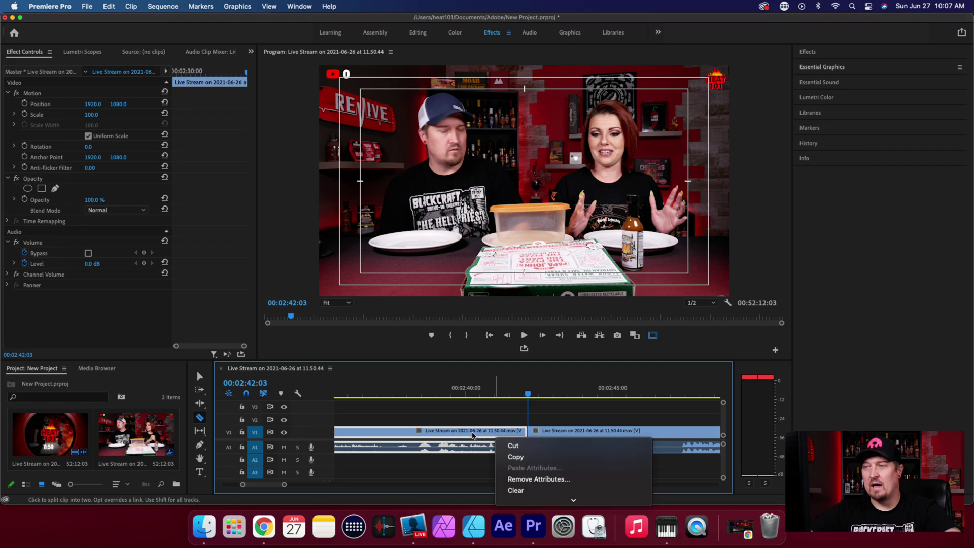
left_click(475, 436)
key("v")
left_click(576, 419)
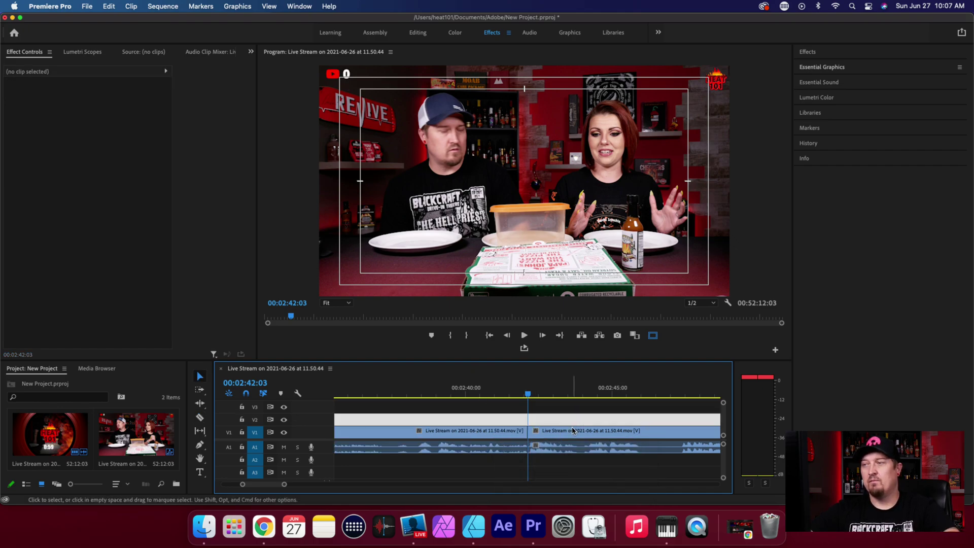
left_click(459, 432)
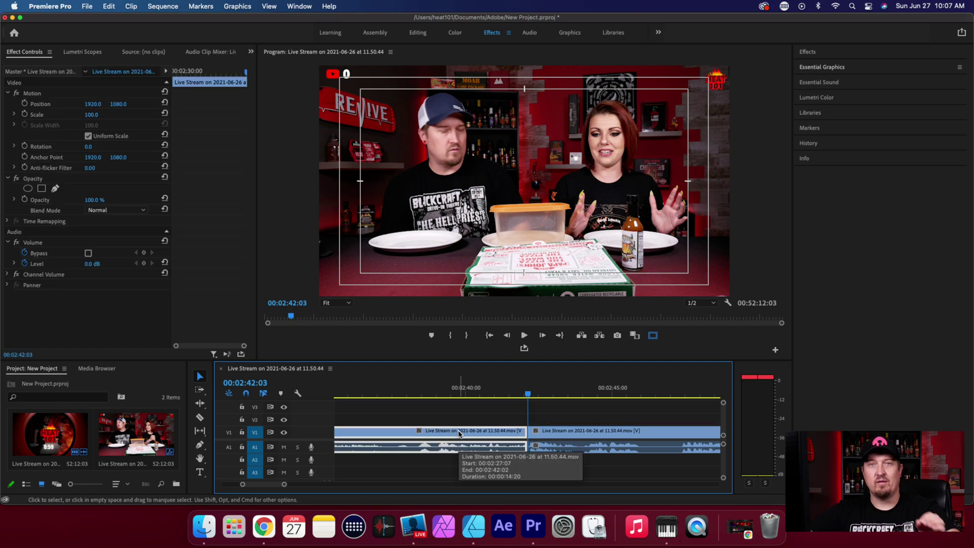
right_click(460, 432)
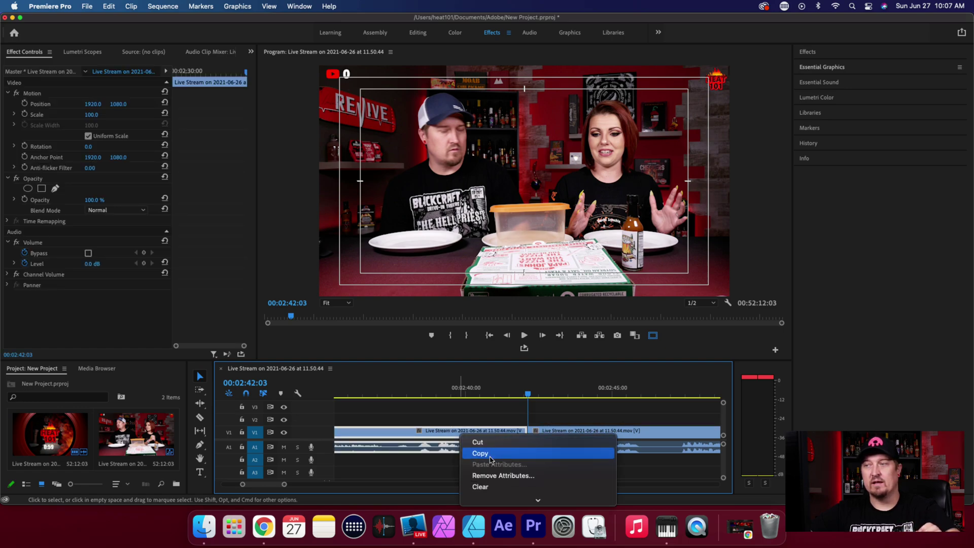
left_click(484, 488)
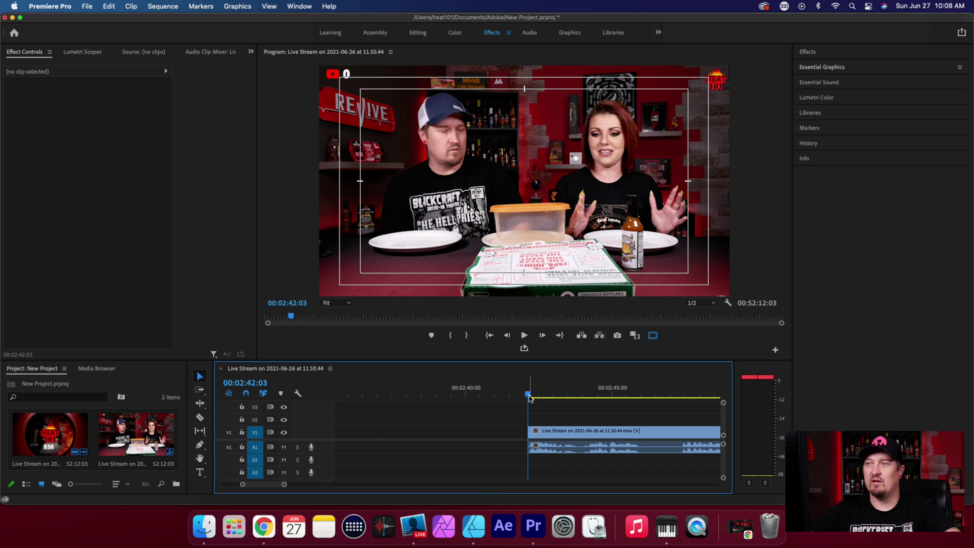
Play from the start of the remaining footage and split the clip with the Razor tool at 00:02:43:23.
key("space")
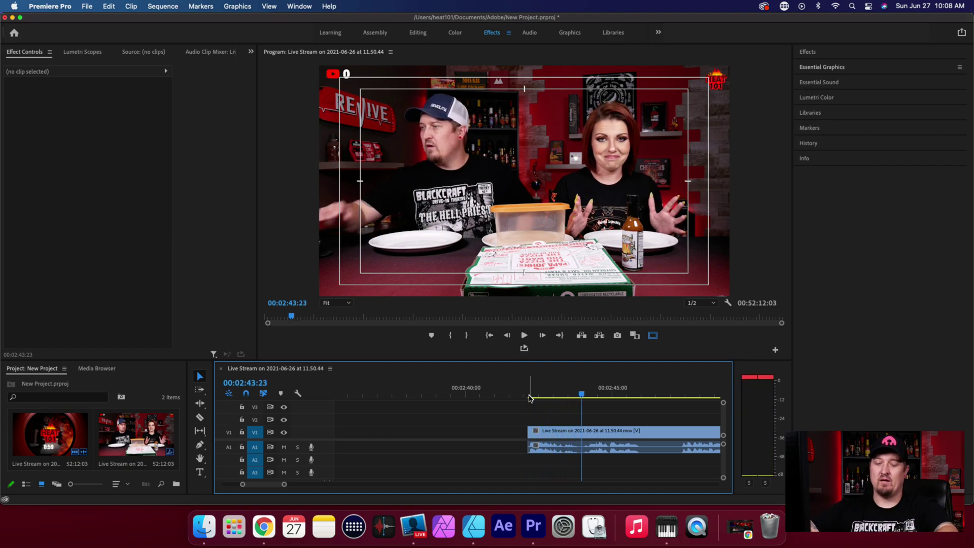
key("c")
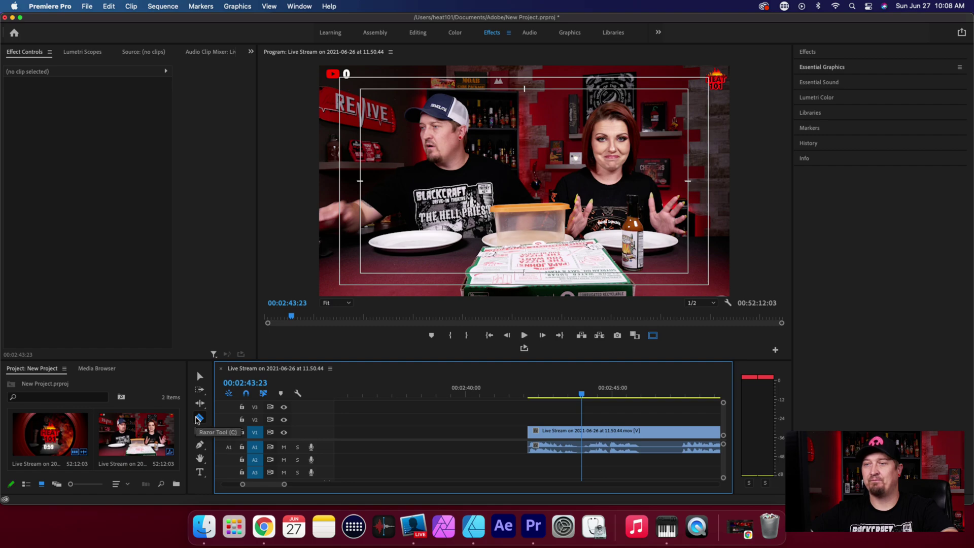
left_click(582, 432)
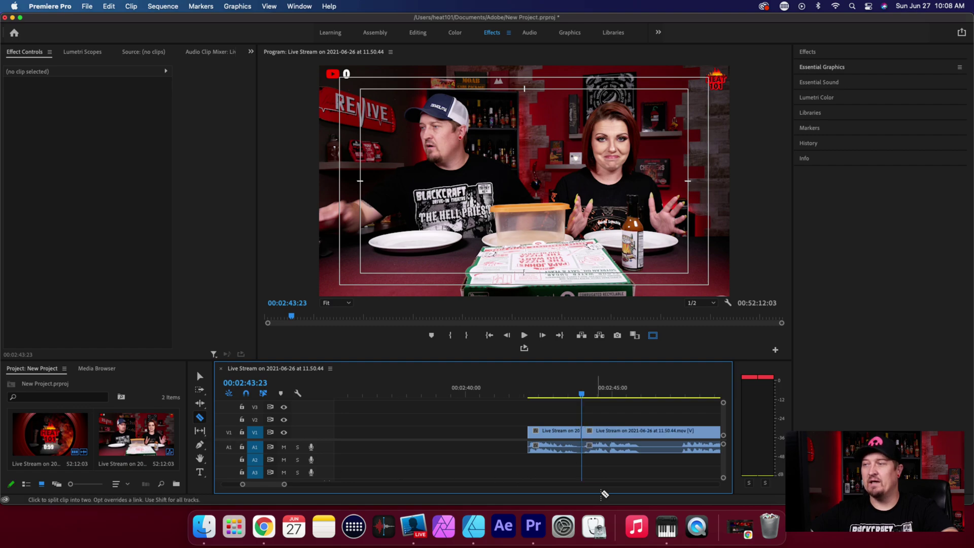
Play on to 00:02:46:11, split the clip there, and clear the section between the two cuts.
key("space")
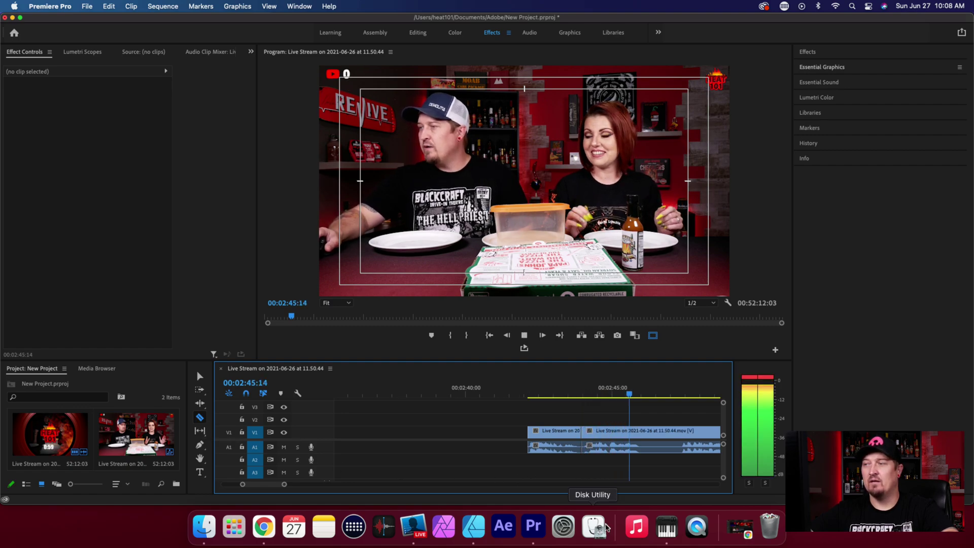
key("space")
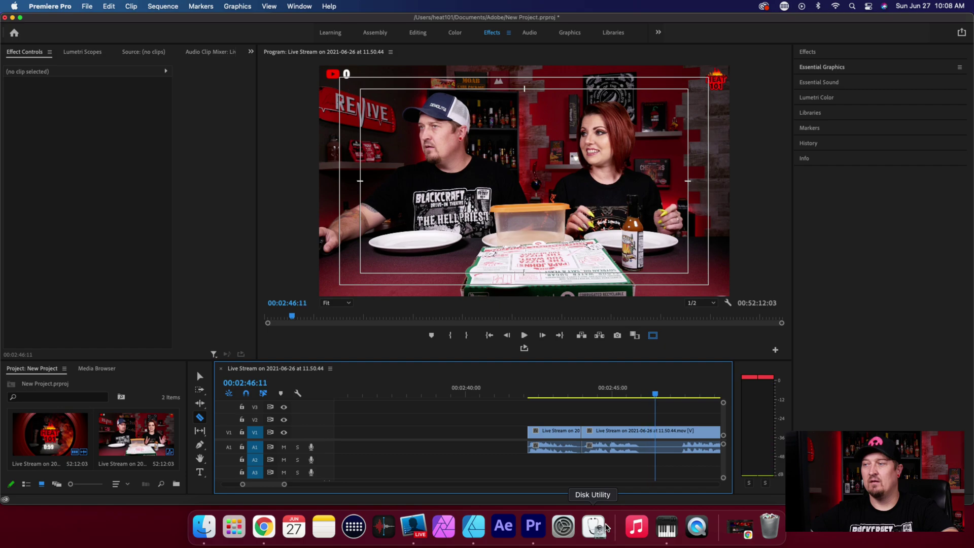
left_click(656, 432)
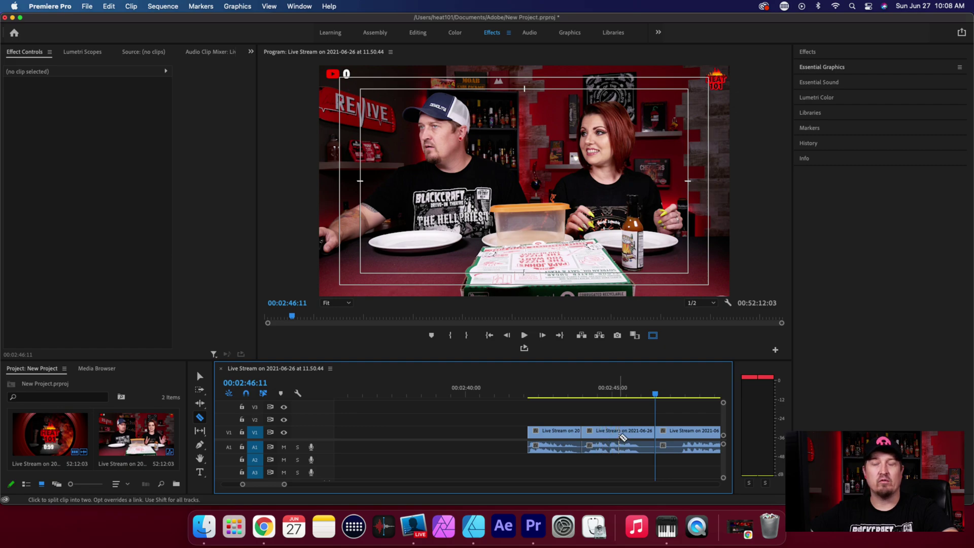
right_click(623, 441)
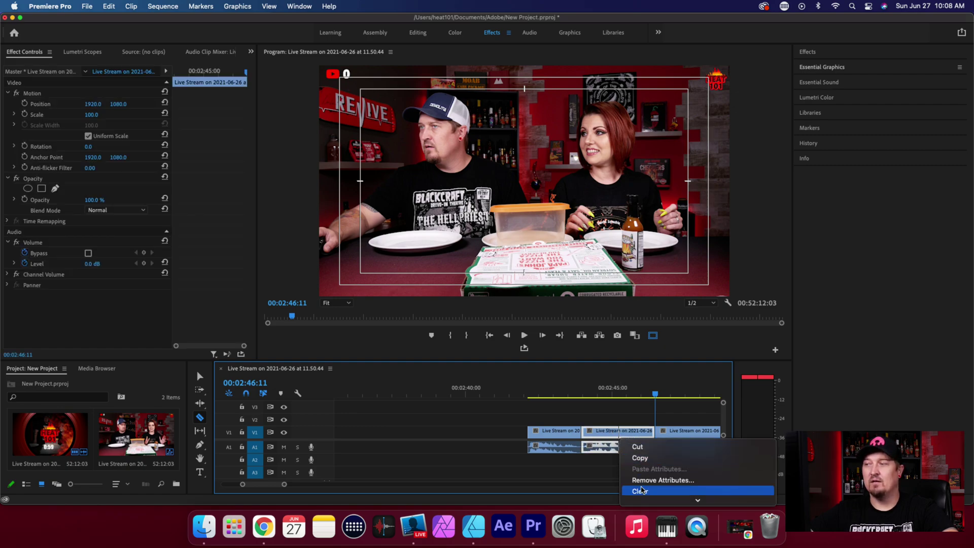
left_click(641, 491)
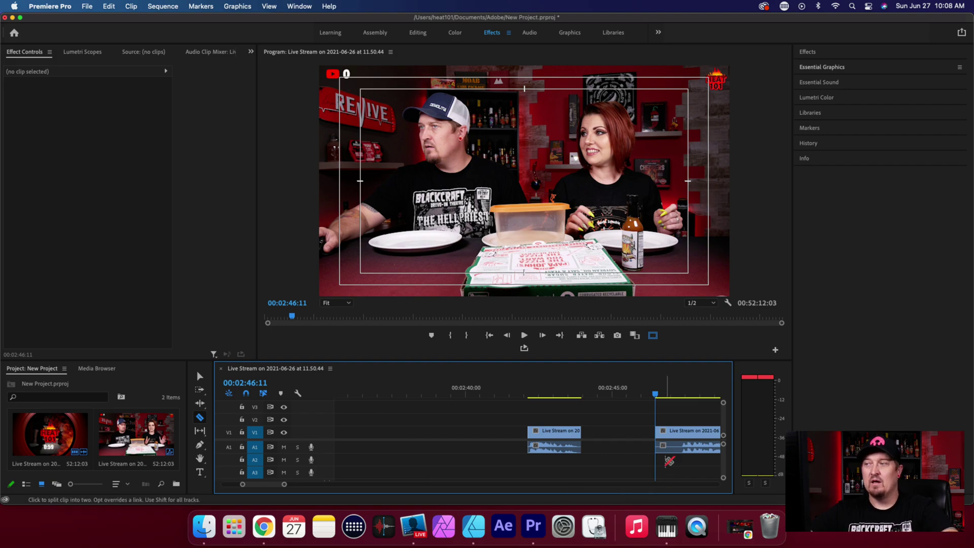
With snapping turned off, move the clip after the gap earlier until it starts just after the first segment, and turn snapping back on.
key("v")
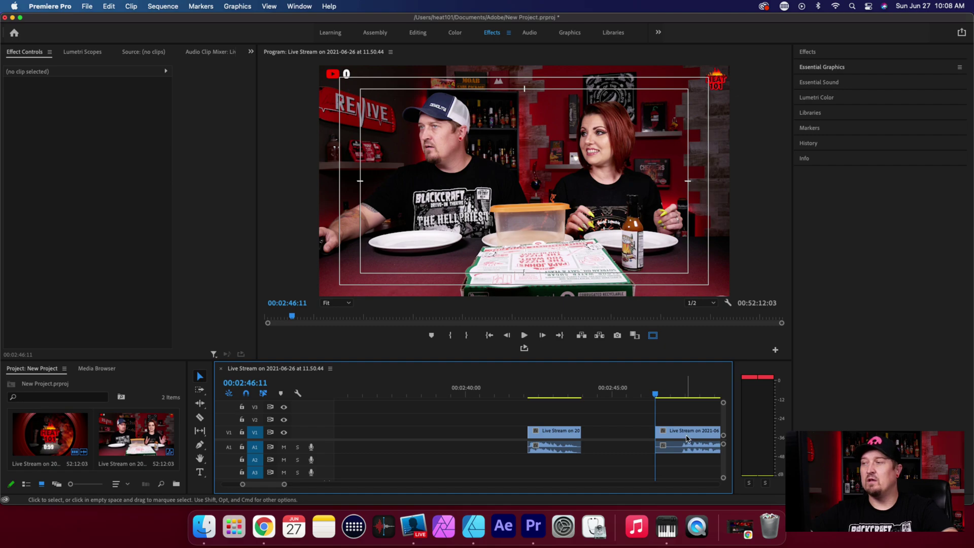
left_click(246, 395)
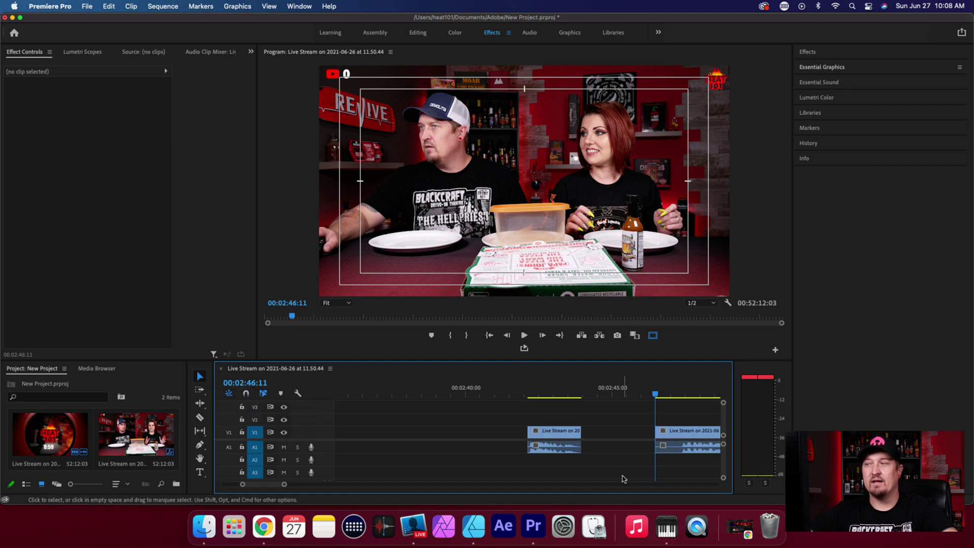
left_click_drag(693, 435, 628, 441)
left_click(246, 395)
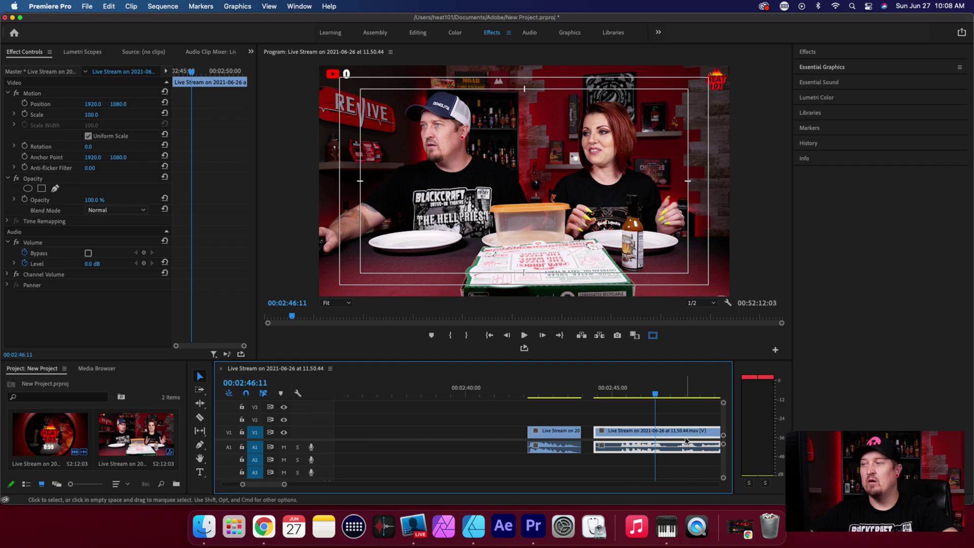
Try closing the gap by moving the following clip against the first segment and playing from the join, and undo the move.
left_click_drag(686, 439, 680, 439)
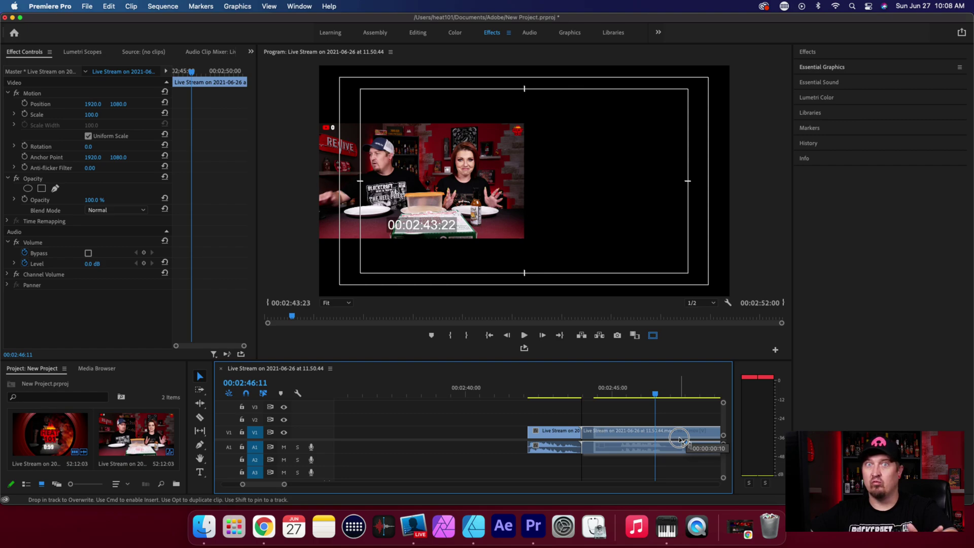
left_click_drag(680, 439, 680, 440)
left_click(570, 388)
key("space")
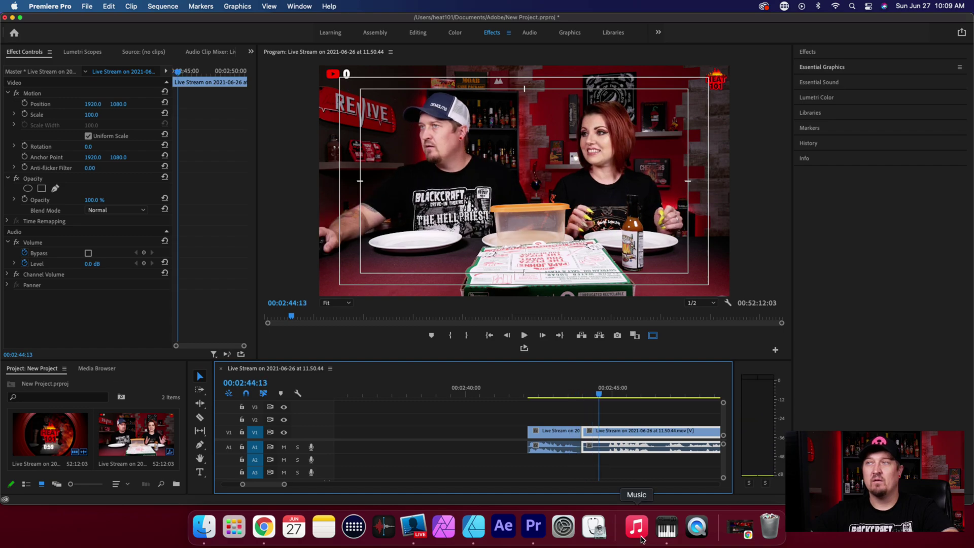
key("super+z")
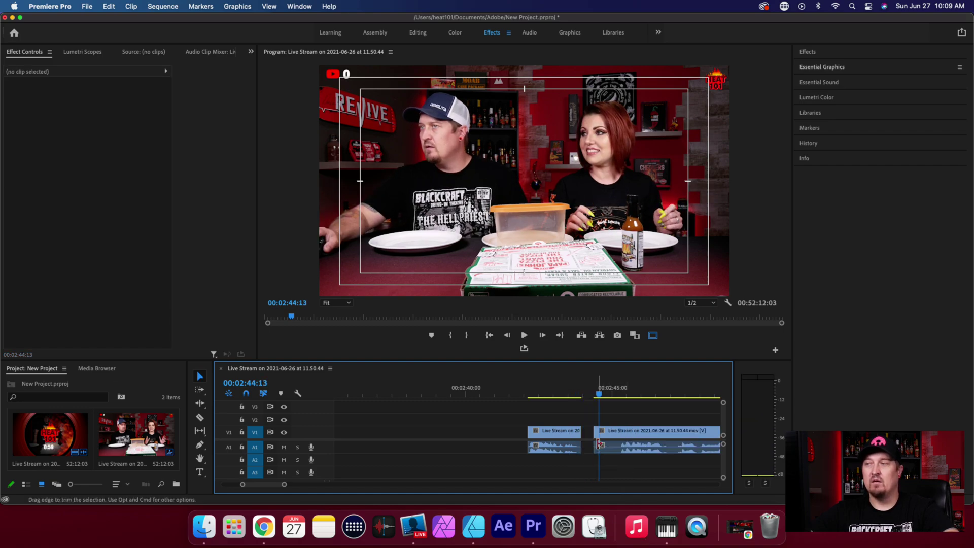
Move the clip after the gap about one second later and bring up the gap's Ripple Delete option without applying it.
left_click_drag(634, 437, 667, 437)
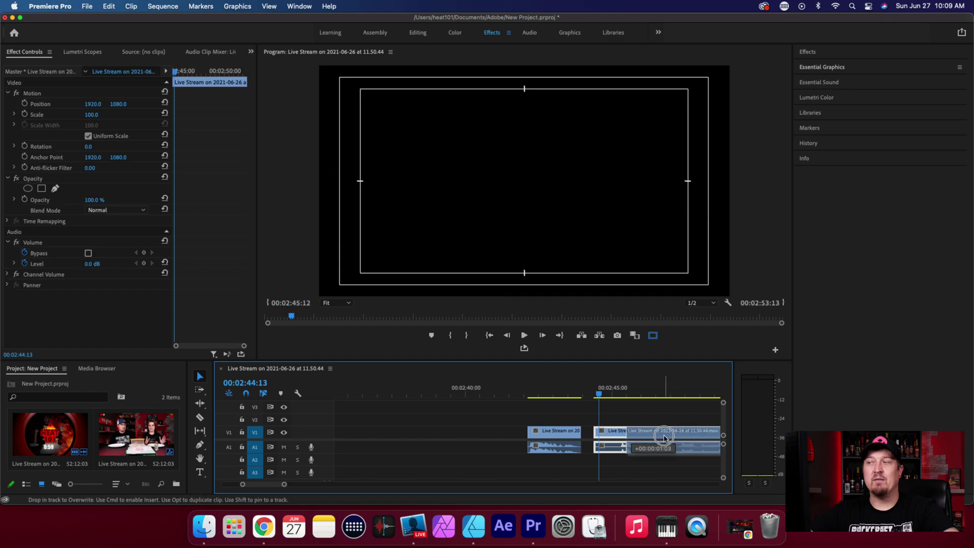
right_click(610, 435)
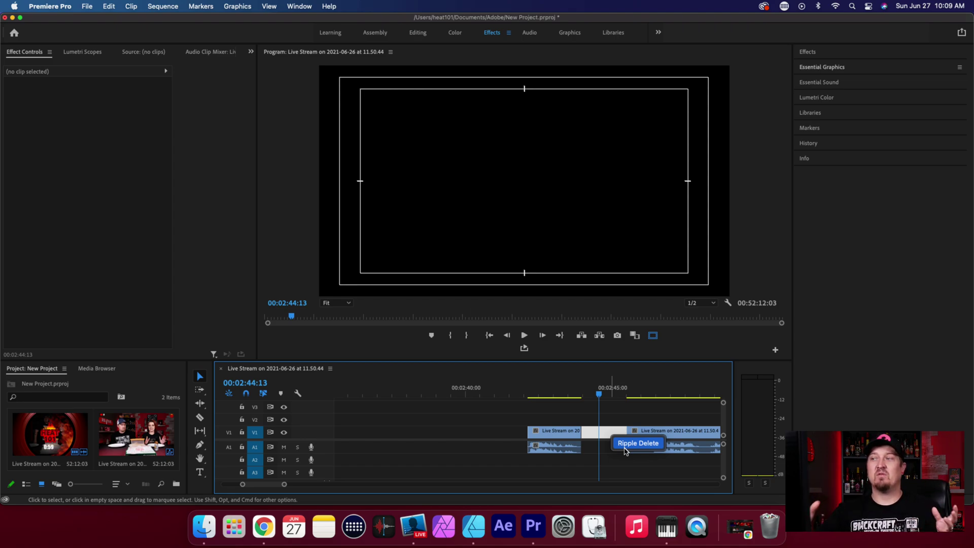
left_click(701, 441)
left_click(700, 441)
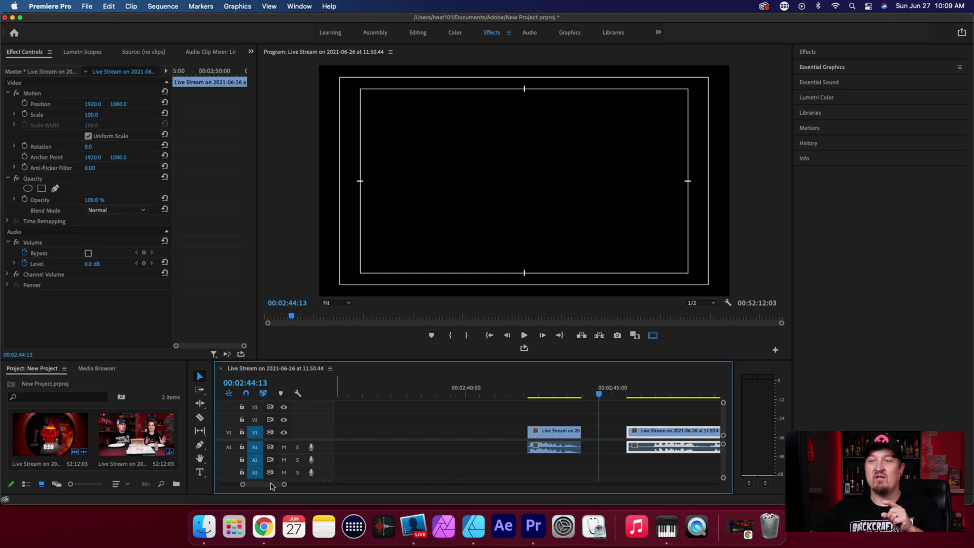
Move the clip after the gap to start at 00:02:44:13 and ripple delete the gap in front of it.
left_click_drag(268, 488, 300, 484)
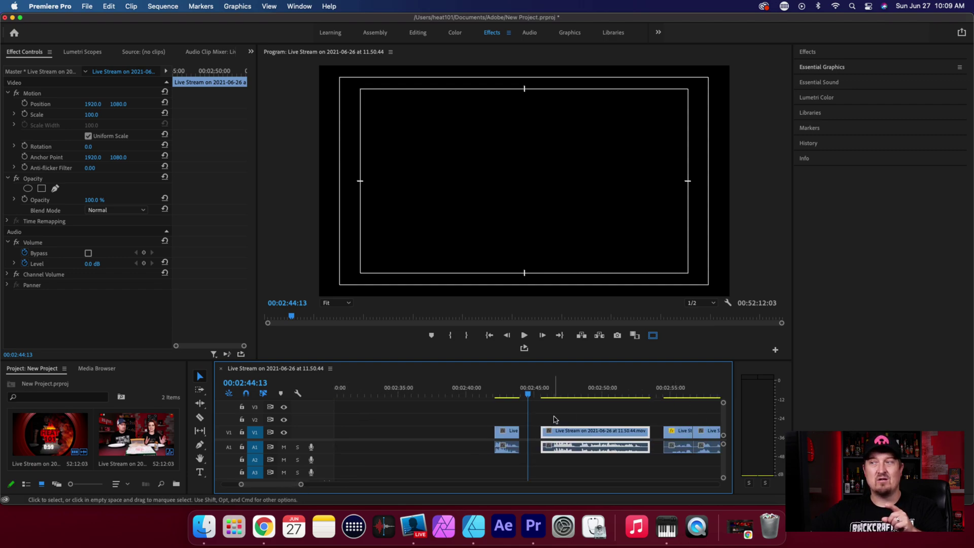
left_click_drag(561, 433, 546, 435)
left_click_drag(593, 461, 545, 405)
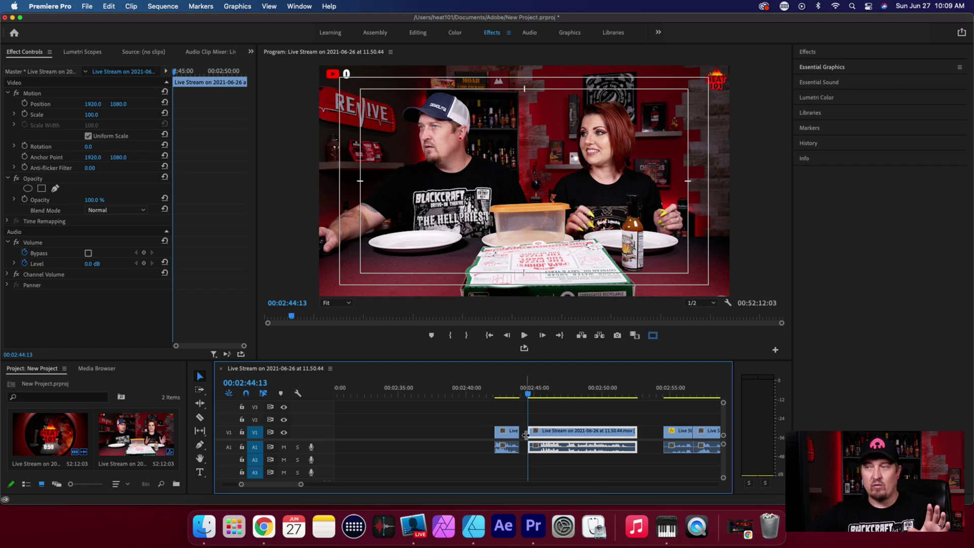
left_click(524, 433)
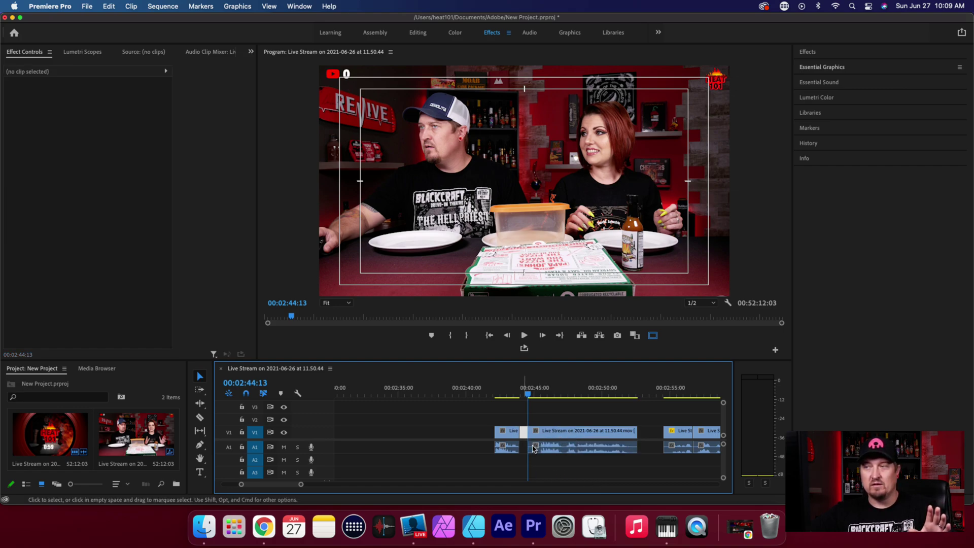
key("Delete")
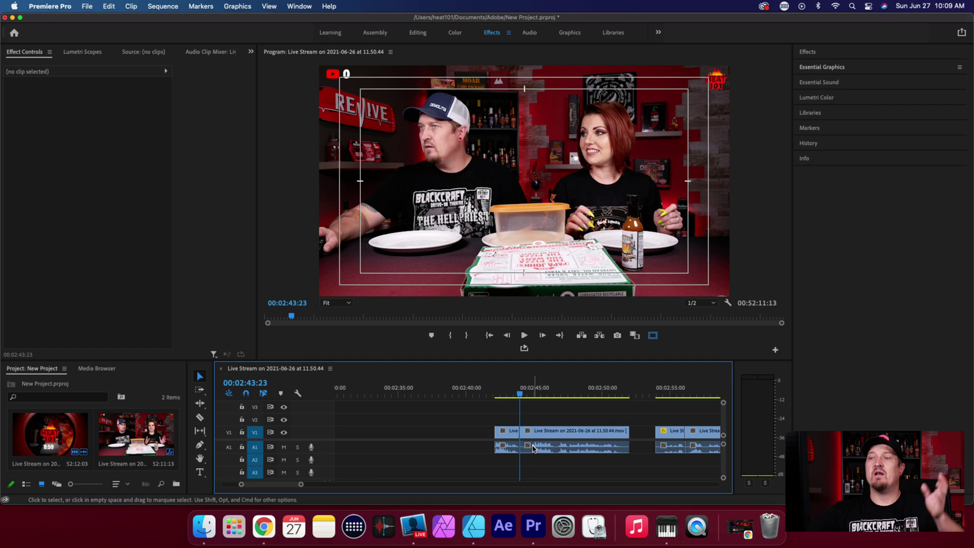
Move the clip after the cut slightly later and shift it together with the following clips back against the first segment.
left_click_drag(593, 463, 531, 402)
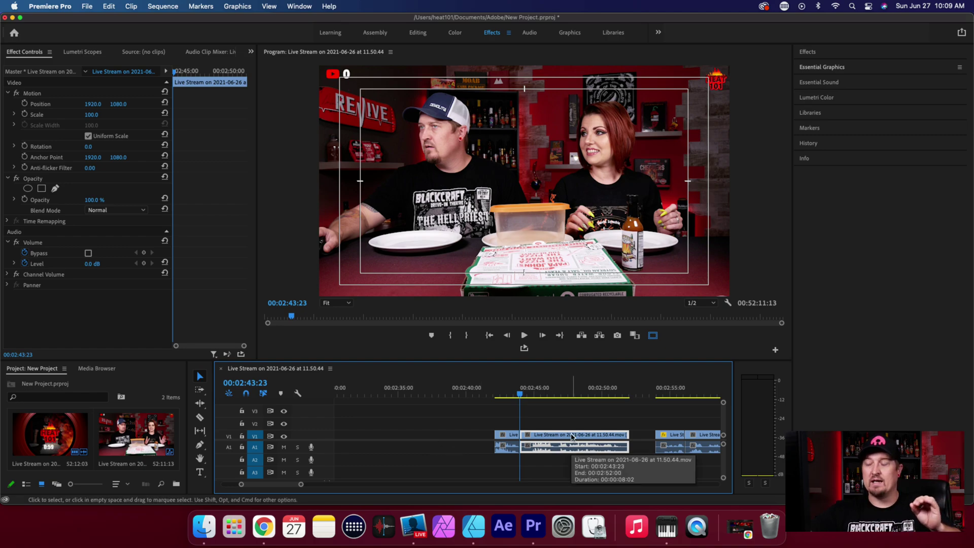
left_click_drag(564, 435, 618, 437)
left_click(688, 465)
left_click_drag(688, 464, 604, 437)
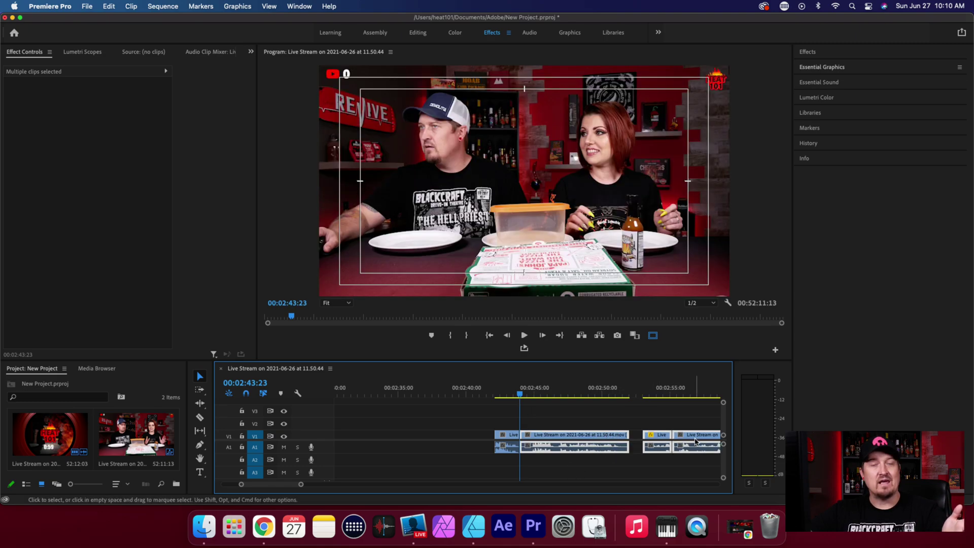
Move the first segment about three seconds earlier, away from the clip starting at 00:02:43:23, and switch to Ecamm Live.
left_click(642, 468)
left_click(510, 437)
left_click_drag(510, 437, 472, 437)
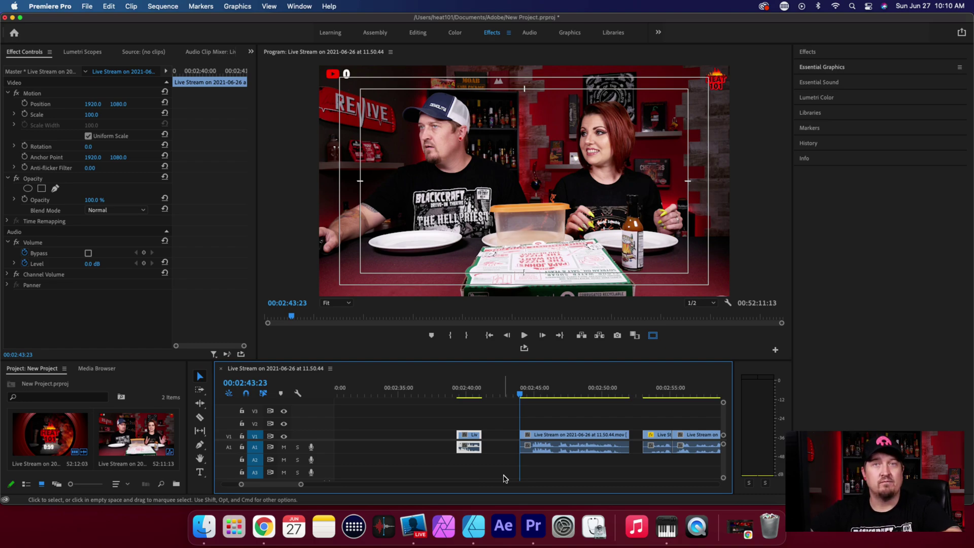
left_click(420, 527)
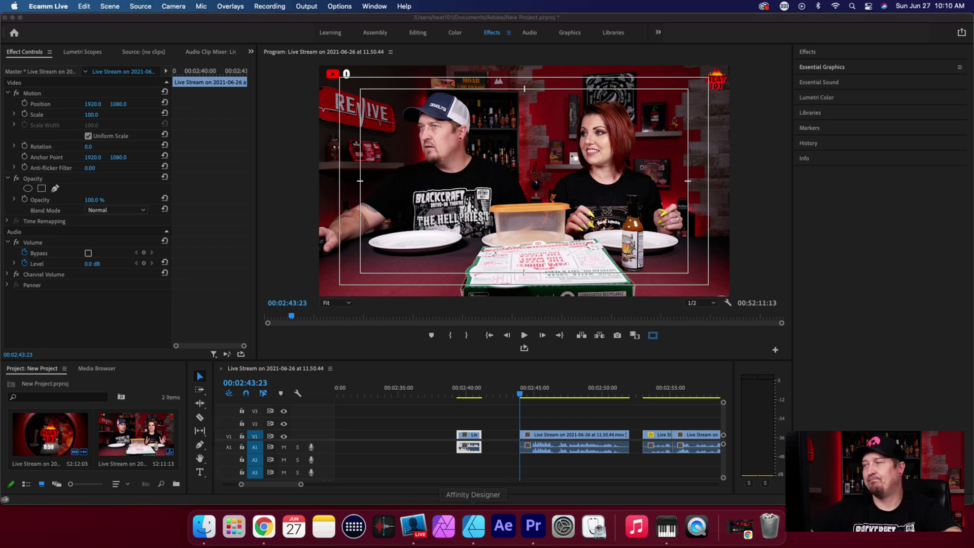